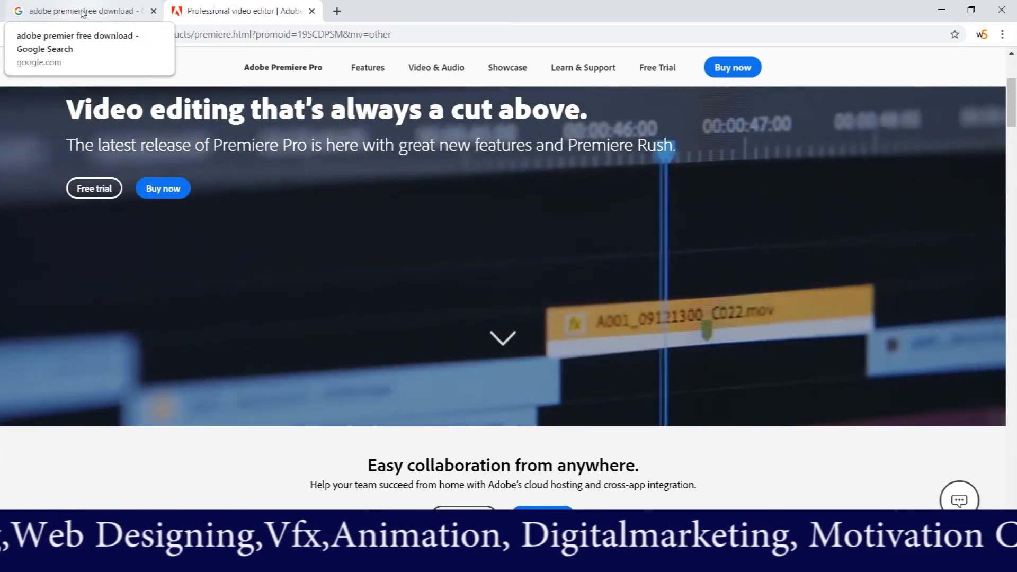
- Return to the Google results for "adobe premier free download" and open Adobe's Premiere Pro free trial page
{"action": "left_click", "coordinate": [82, 12]}
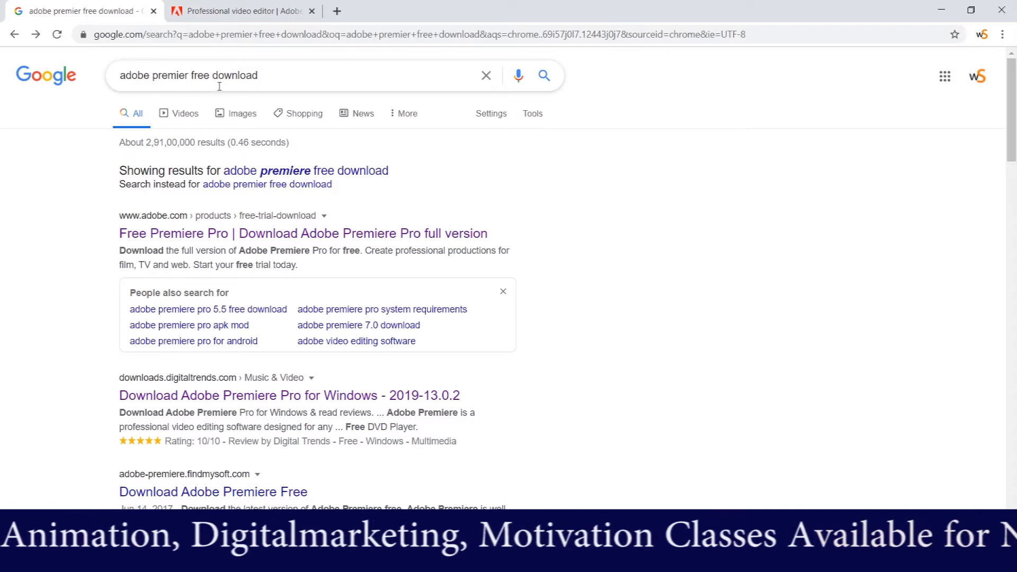
{"action": "left_click", "coordinate": [310, 179]}
{"action": "left_click", "coordinate": [324, 187]}
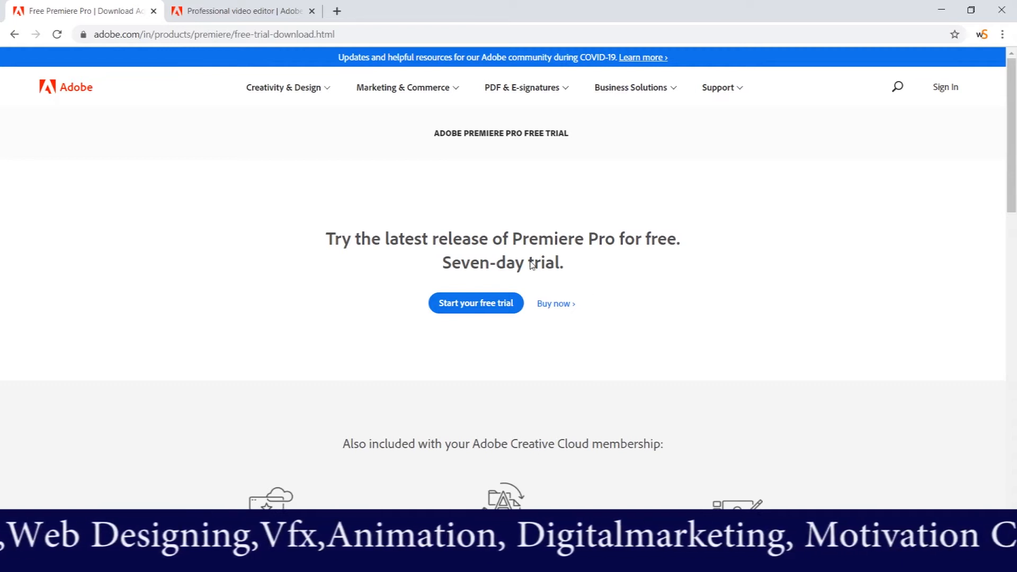
- Examine the Adobe Premiere Pro product page, including its creative tools, companion apps and new features sections
{"action": "left_click", "coordinate": [229, 11]}
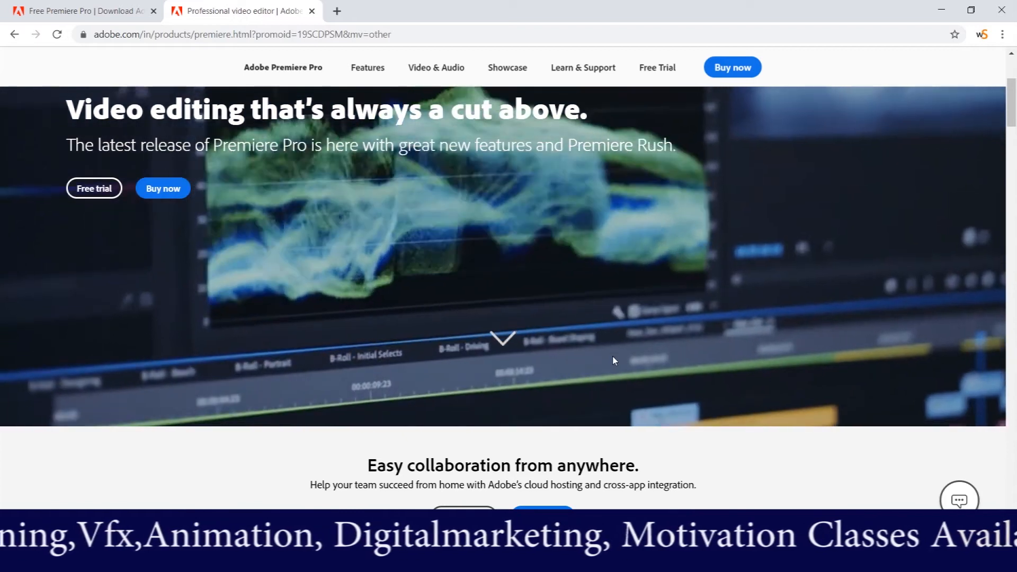
{"action": "scroll", "coordinate": [614, 361], "scroll_direction": "down", "scroll_amount": 10}
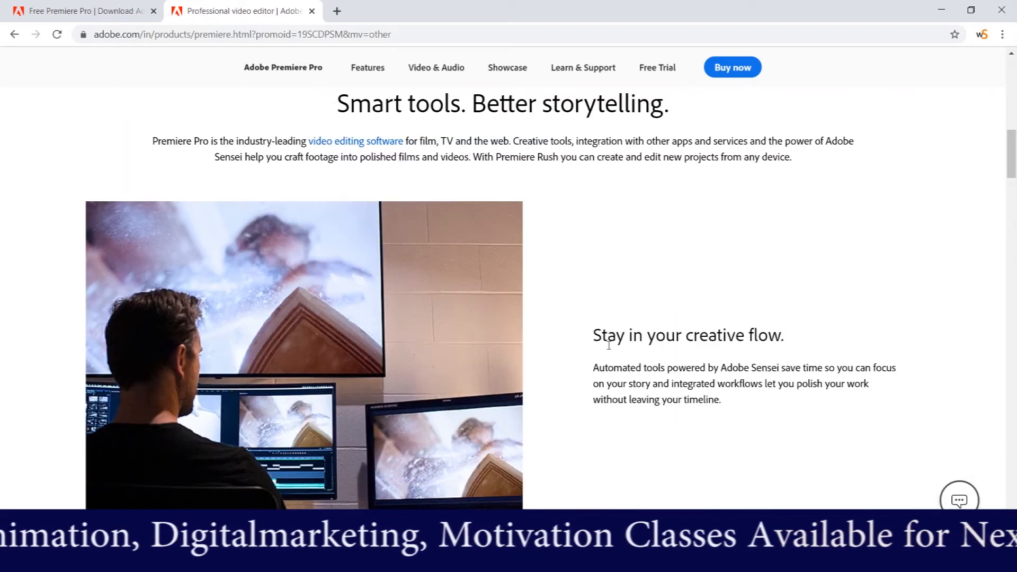
{"action": "scroll", "coordinate": [654, 346], "scroll_direction": "down", "scroll_amount": 4}
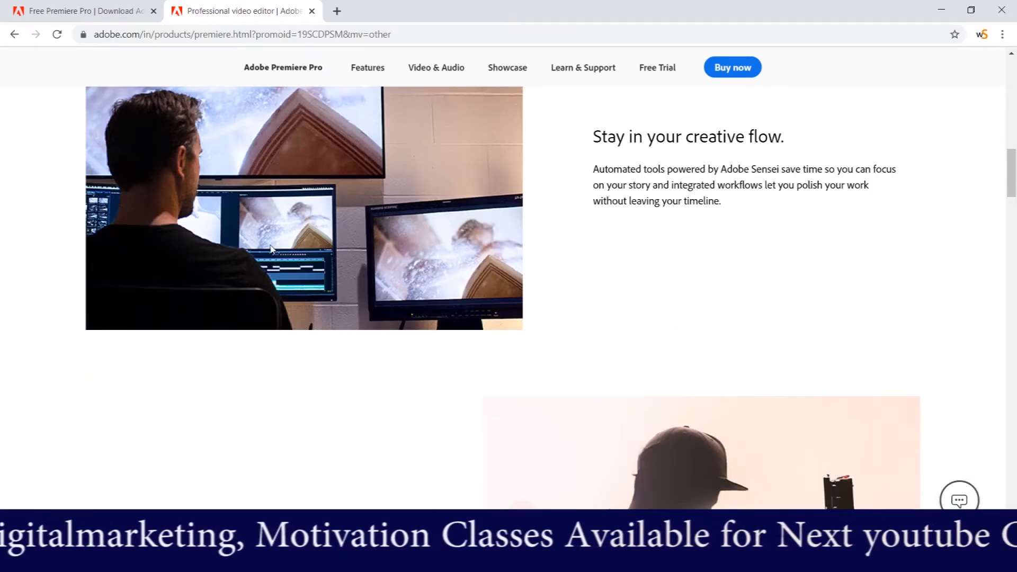
{"action": "scroll", "coordinate": [570, 312], "scroll_direction": "down", "scroll_amount": 12}
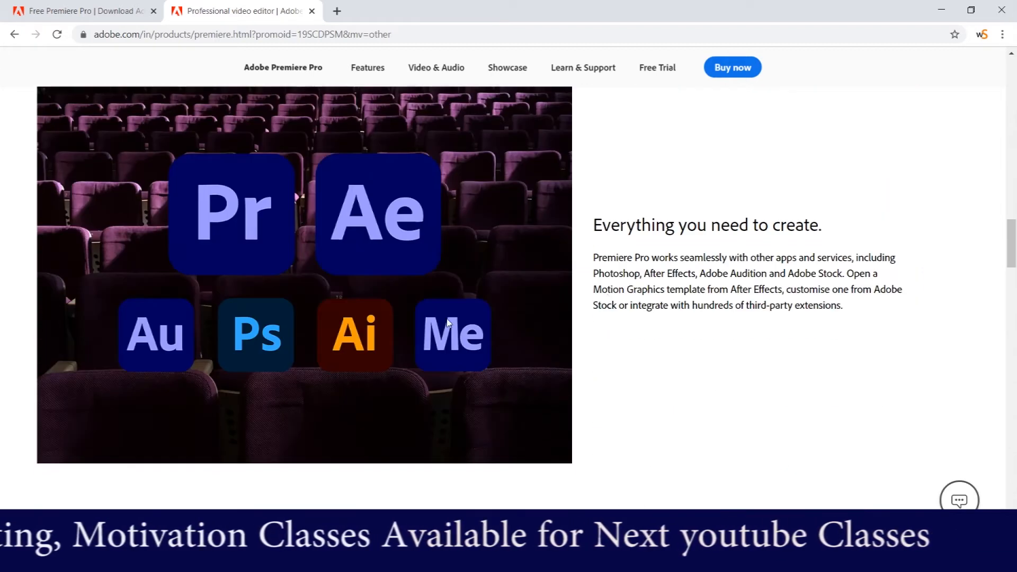
{"action": "scroll", "coordinate": [677, 332], "scroll_direction": "down", "scroll_amount": 20}
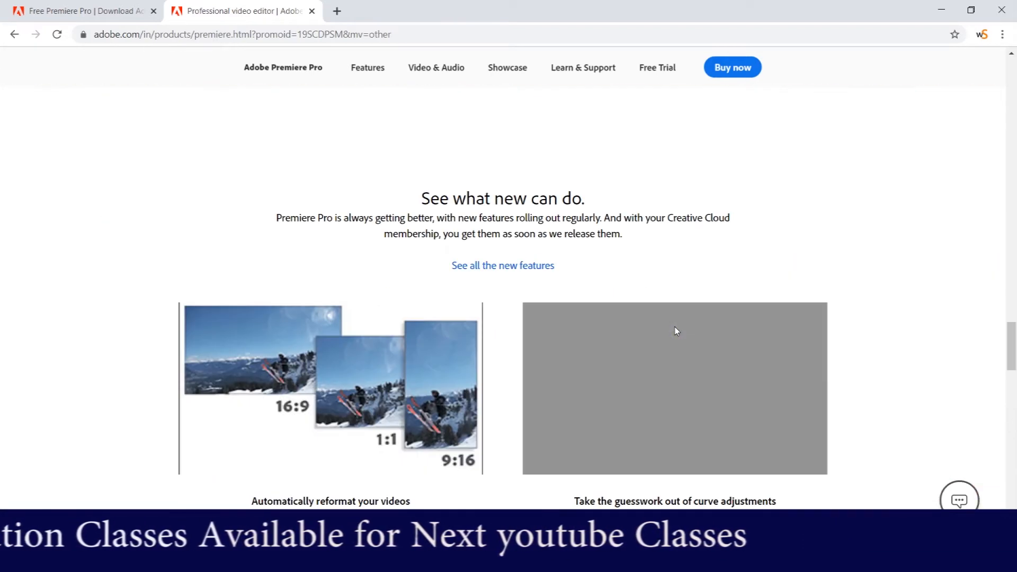
{"action": "scroll", "coordinate": [676, 331], "scroll_direction": "up", "scroll_amount": 7}
{"action": "scroll", "coordinate": [675, 328], "scroll_direction": "up", "scroll_amount": 7}
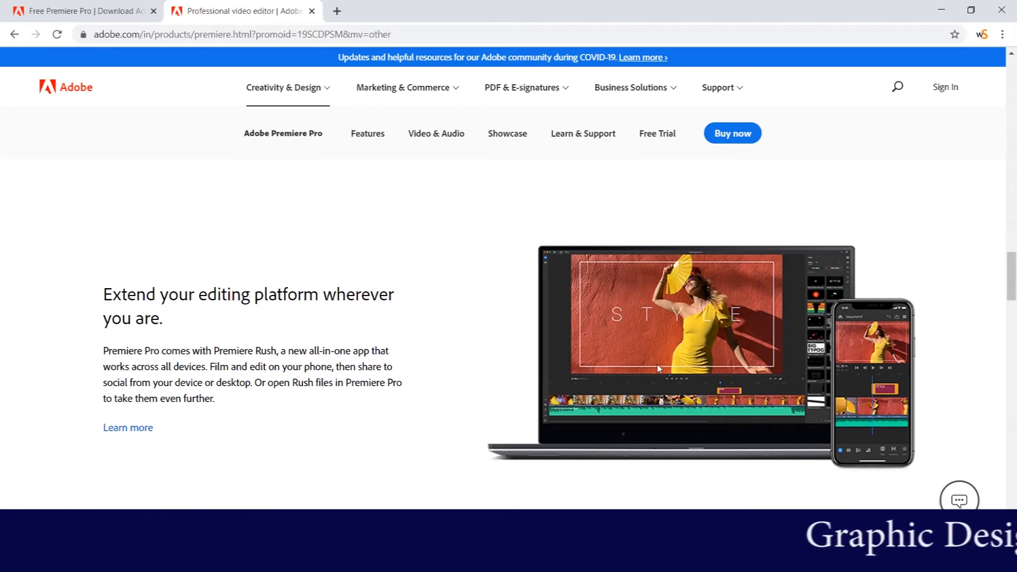
{"action": "scroll", "coordinate": [656, 364], "scroll_direction": "down", "scroll_amount": 15}
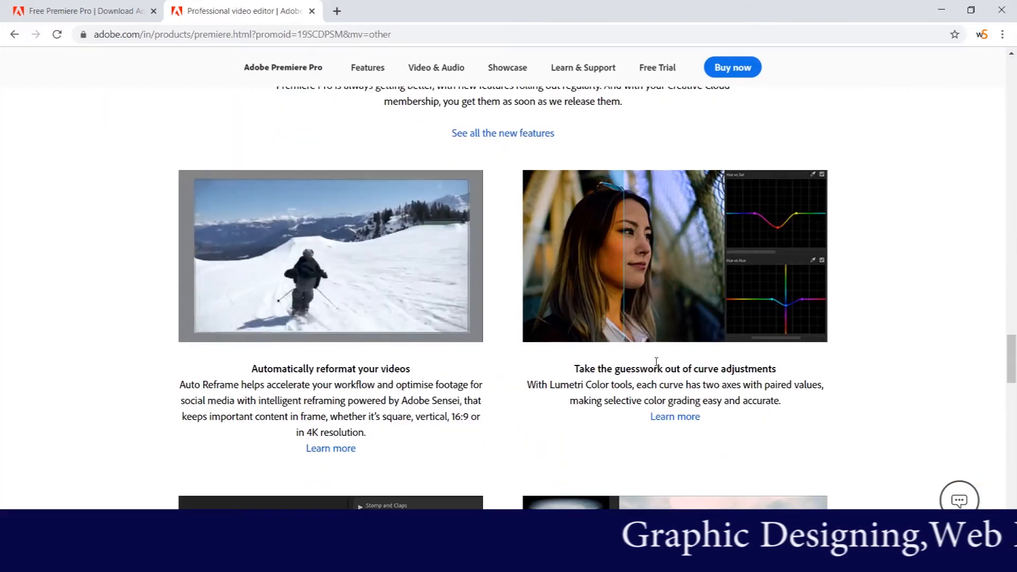
{"action": "scroll", "coordinate": [657, 361], "scroll_direction": "down", "scroll_amount": 5}
{"action": "scroll", "coordinate": [655, 382], "scroll_direction": "down", "scroll_amount": 5}
{"action": "scroll", "coordinate": [661, 349], "scroll_direction": "up", "scroll_amount": 20}
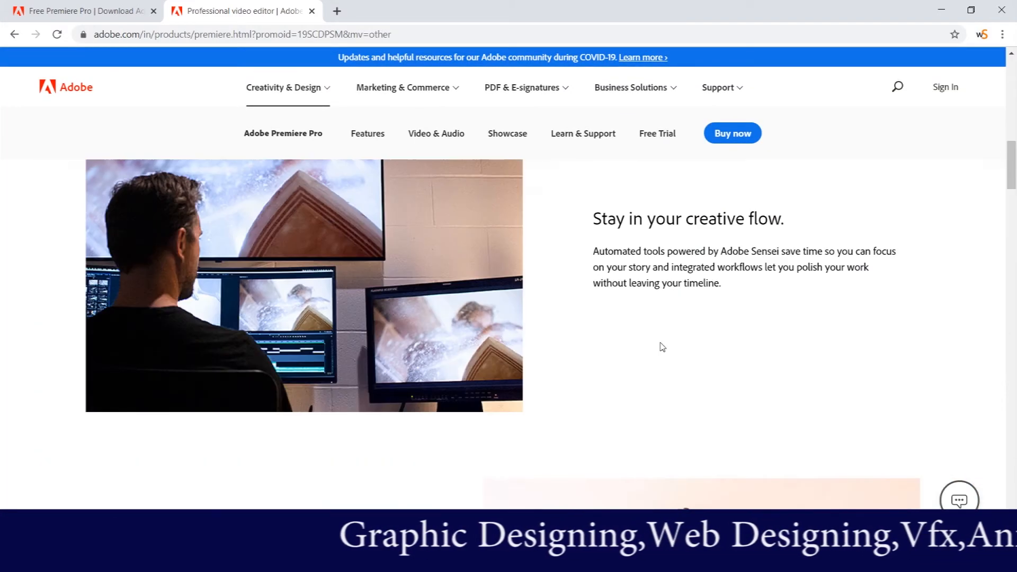
{"action": "scroll", "coordinate": [662, 347], "scroll_direction": "up", "scroll_amount": 5}
- Go back from the free trial page, search Google again for "adobe premier free download" and look through the download results
{"action": "left_click", "coordinate": [90, 11]}
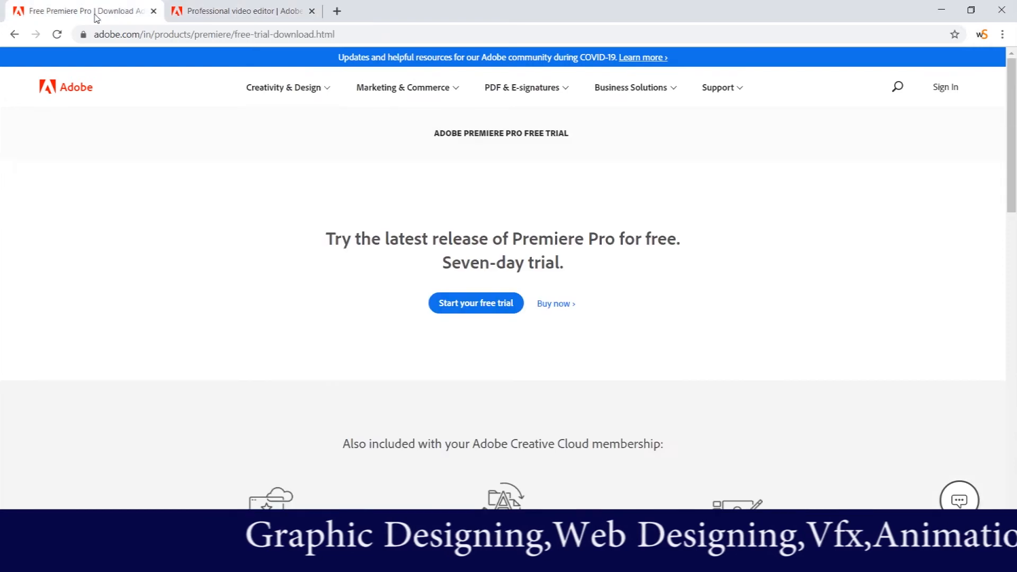
{"action": "left_click", "coordinate": [14, 35]}
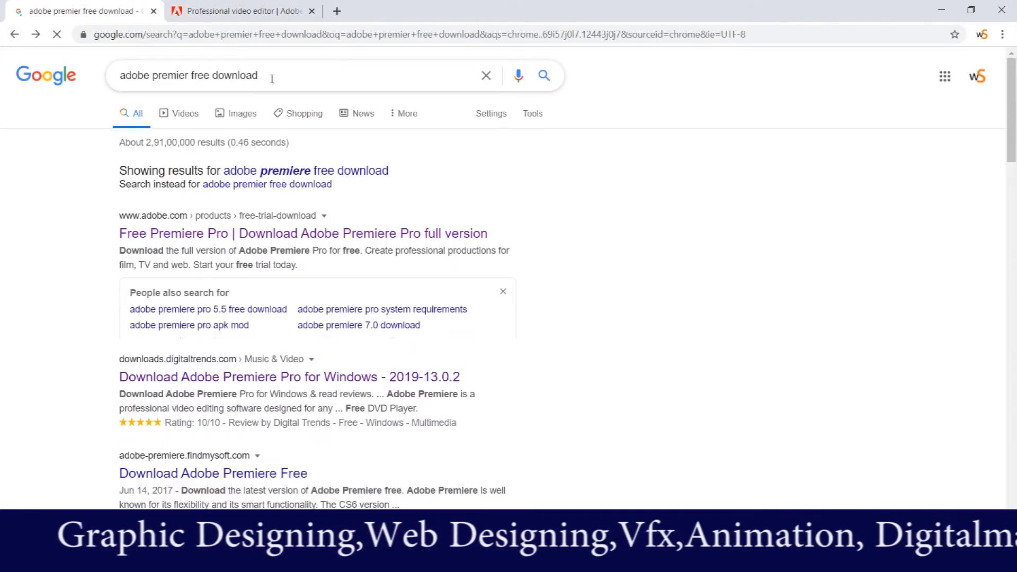
{"action": "left_click_drag", "start_coordinate": [272, 75], "coordinate": [17, 69]}
{"action": "type", "text": "adobe"}
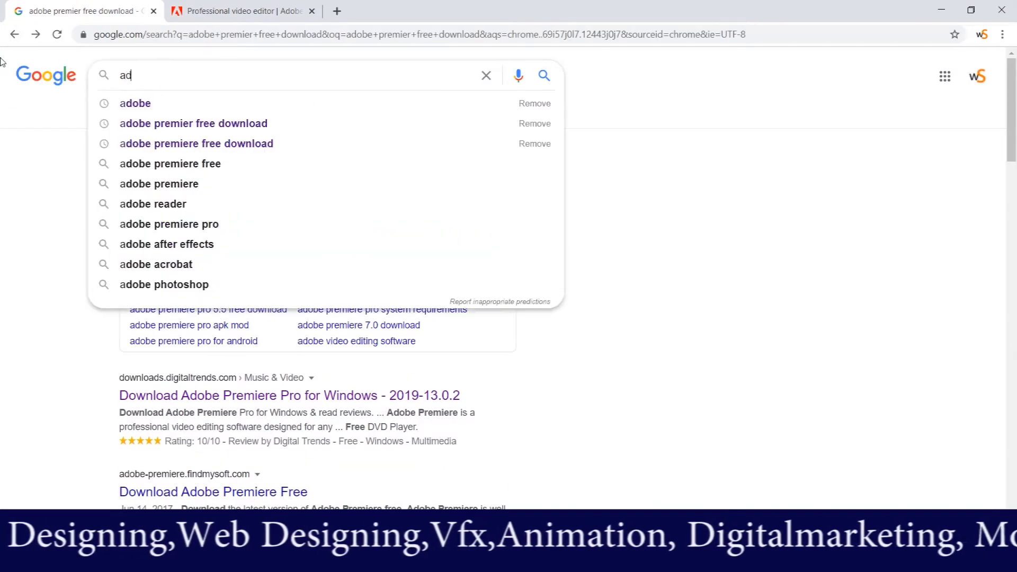
{"action": "type", "text": " prem"}
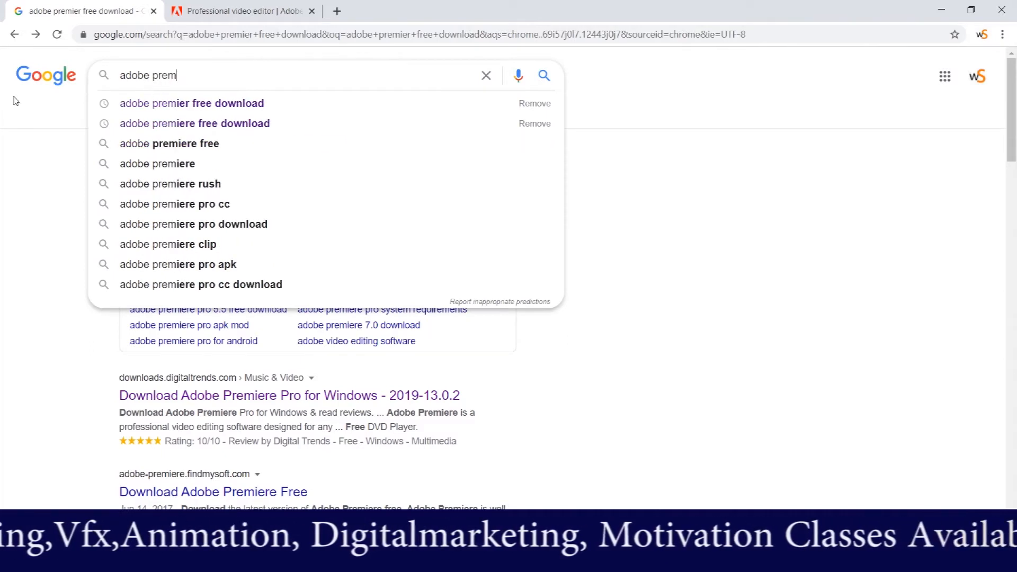
{"action": "left_click", "coordinate": [183, 102]}
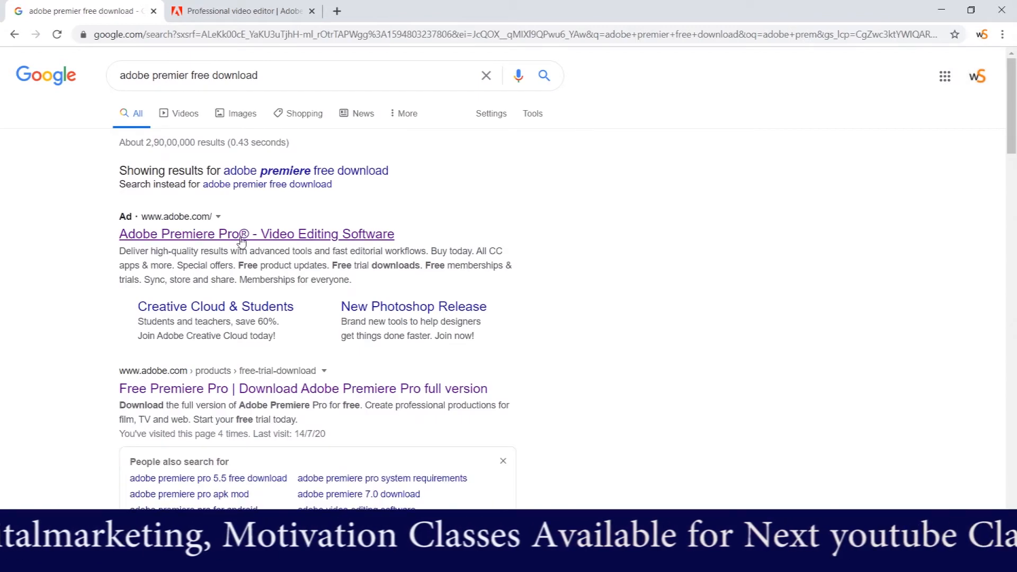
{"action": "scroll", "coordinate": [242, 241], "scroll_direction": "down", "scroll_amount": 2}
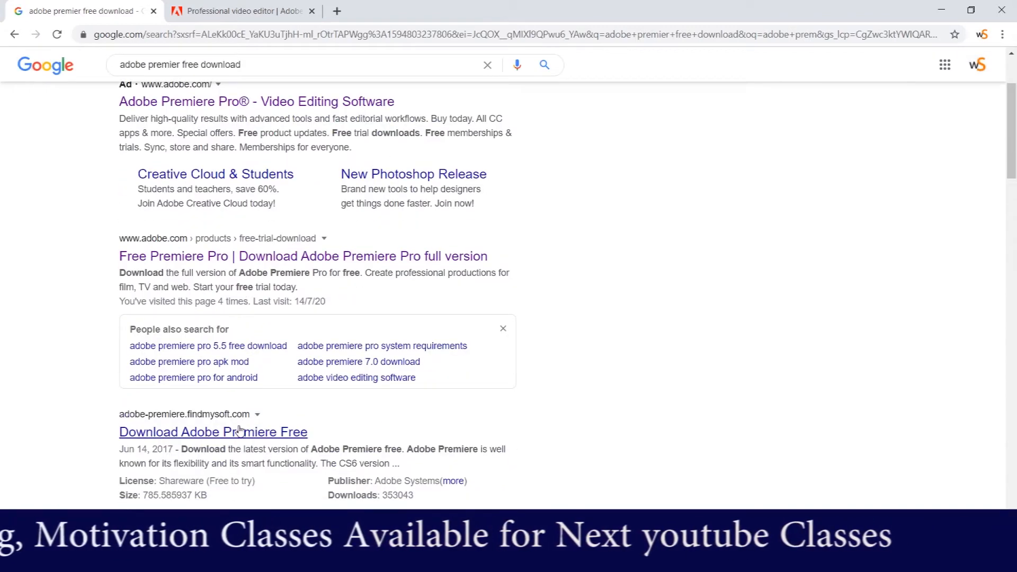
{"action": "scroll", "coordinate": [154, 317], "scroll_direction": "down", "scroll_amount": 4}
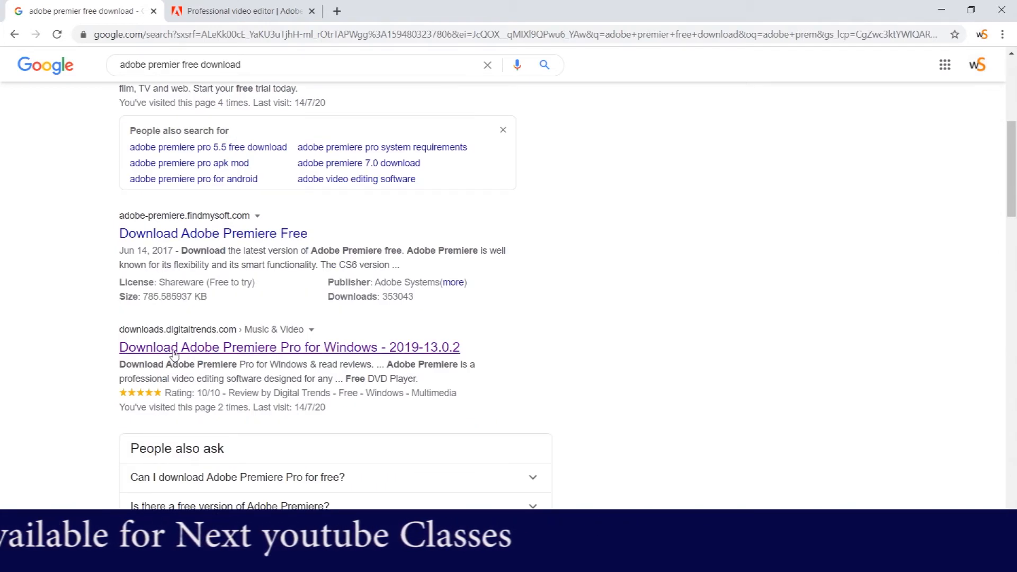
{"action": "scroll", "coordinate": [347, 348], "scroll_direction": "down", "scroll_amount": 3}
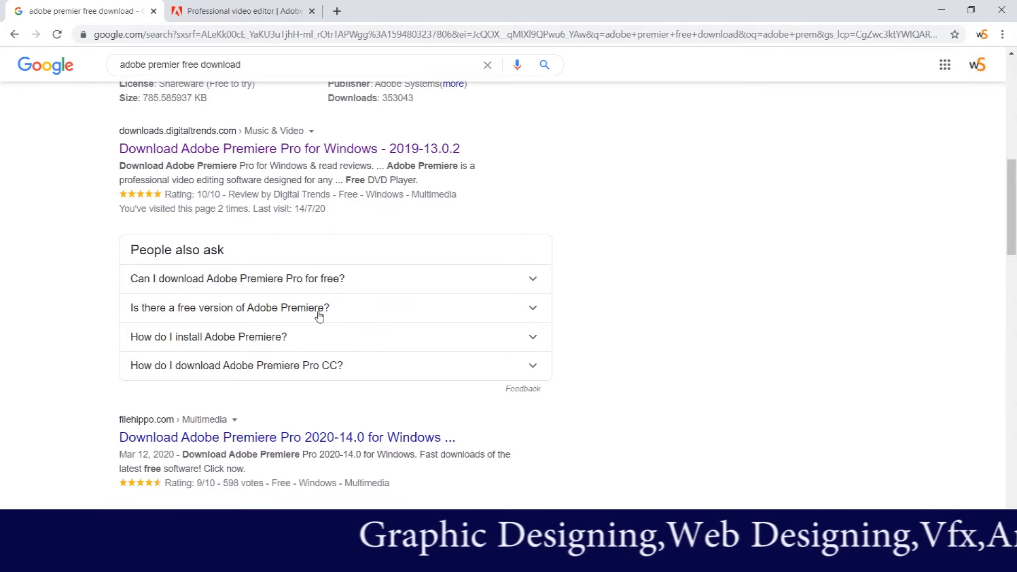
{"action": "scroll", "coordinate": [313, 313], "scroll_direction": "down", "scroll_amount": 3}
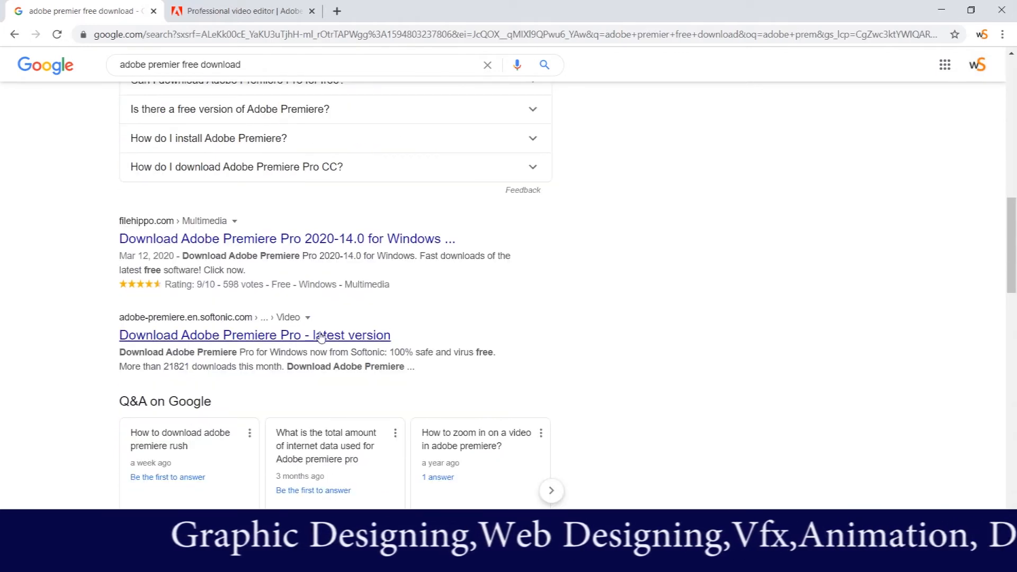
{"action": "scroll", "coordinate": [266, 297], "scroll_direction": "up", "scroll_amount": 3}
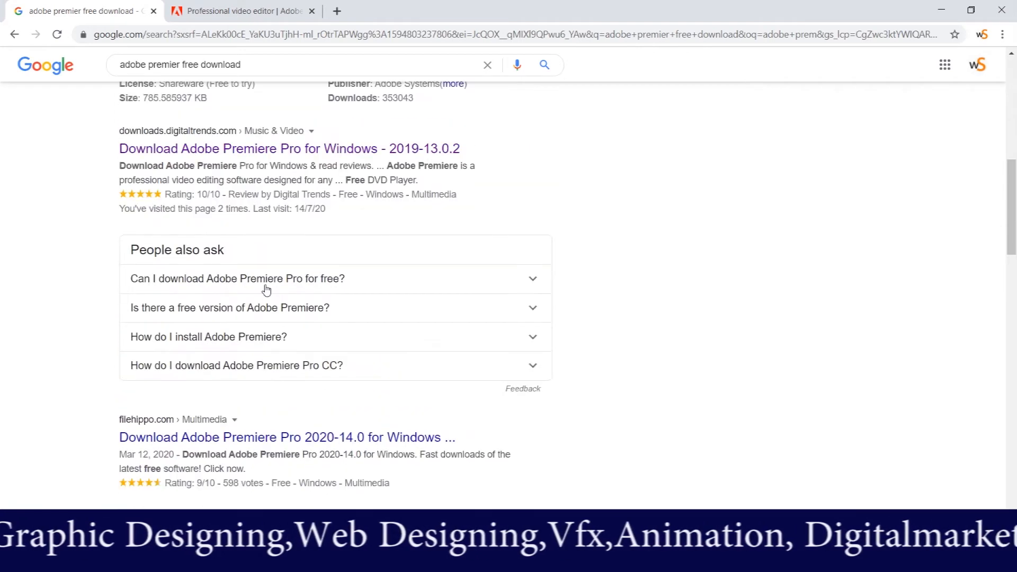
- Minimize the browser and launch Adobe Premiere Pro CS6 from the Adobe Master Collection CS6 programs
{"action": "left_click", "coordinate": [944, 11]}
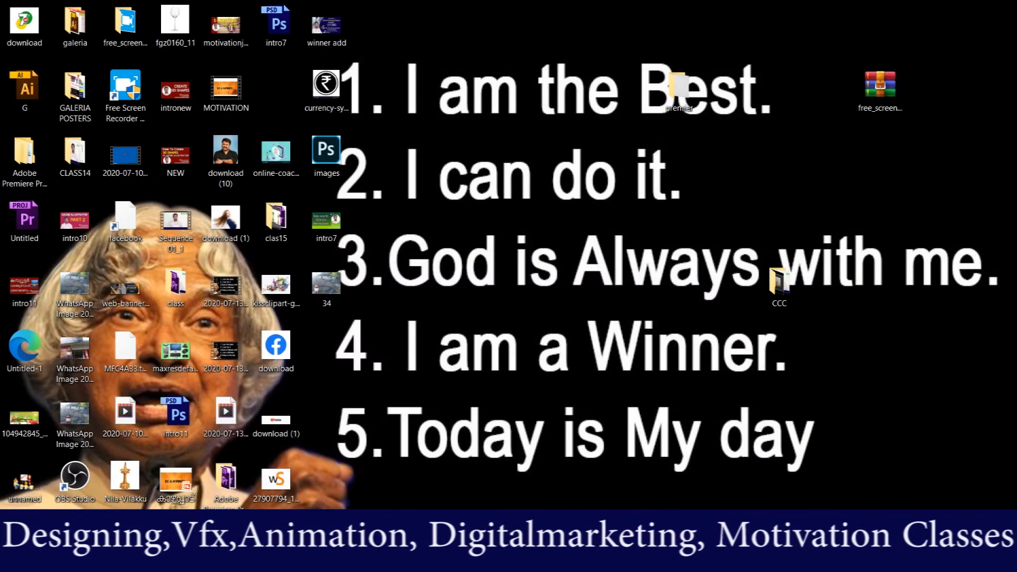
{"action": "key", "text": "super"}
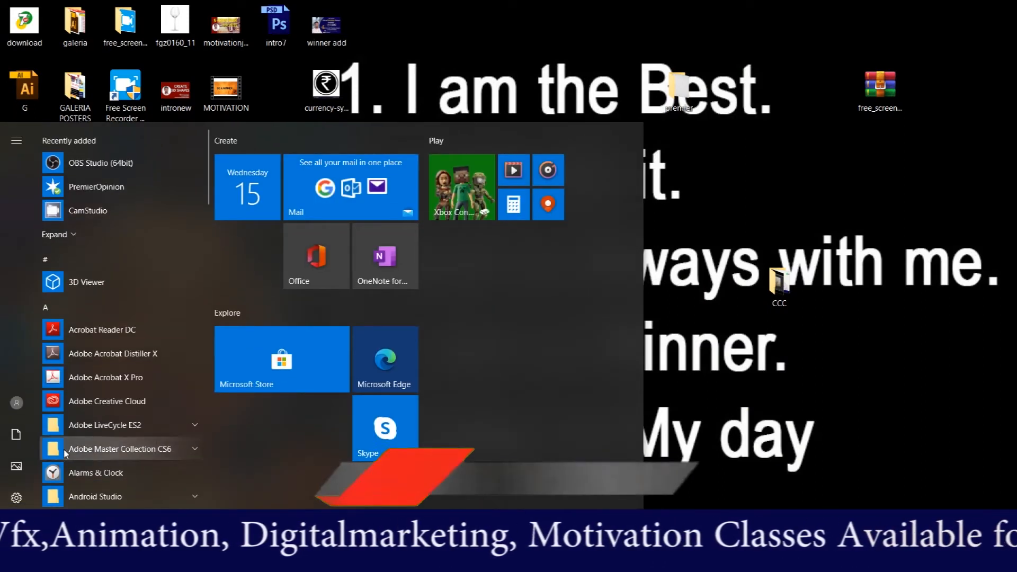
{"action": "left_click", "coordinate": [127, 449]}
{"action": "scroll", "coordinate": [135, 447], "scroll_direction": "down", "scroll_amount": 10}
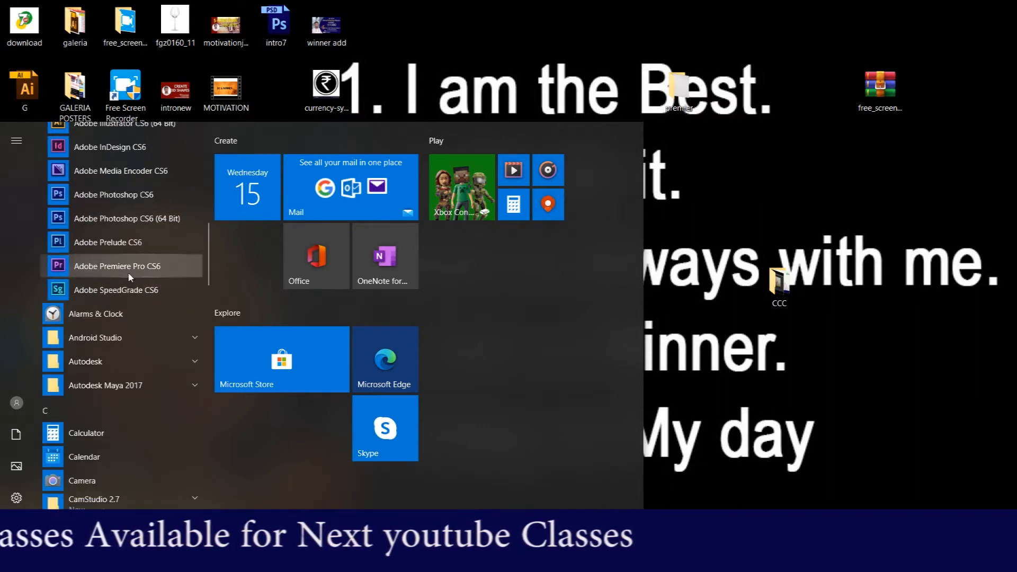
{"action": "left_click", "coordinate": [131, 269]}
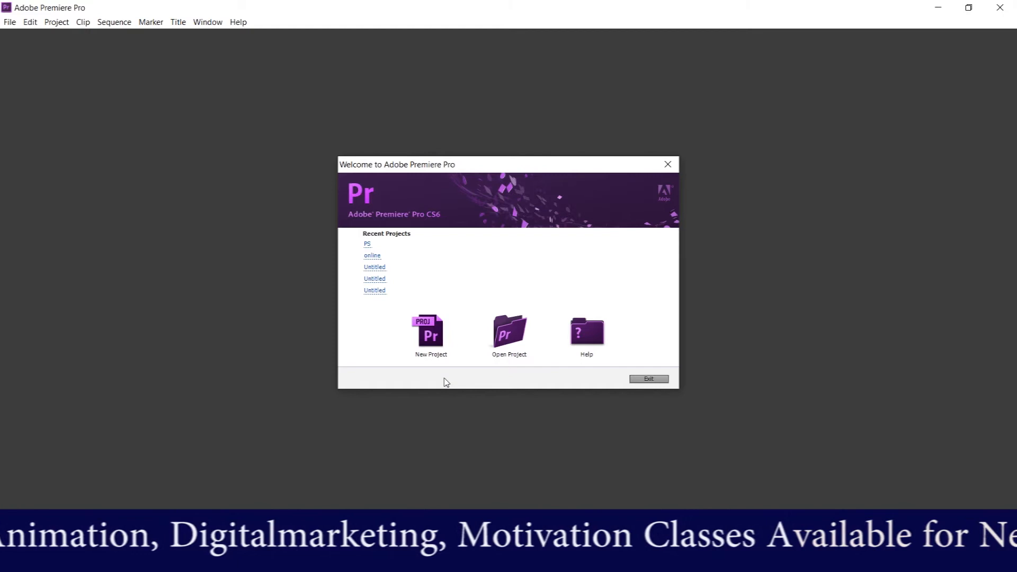
- Start a new project and set its location to the "premier" folder on the Desktop
{"action": "left_click", "coordinate": [431, 336]}
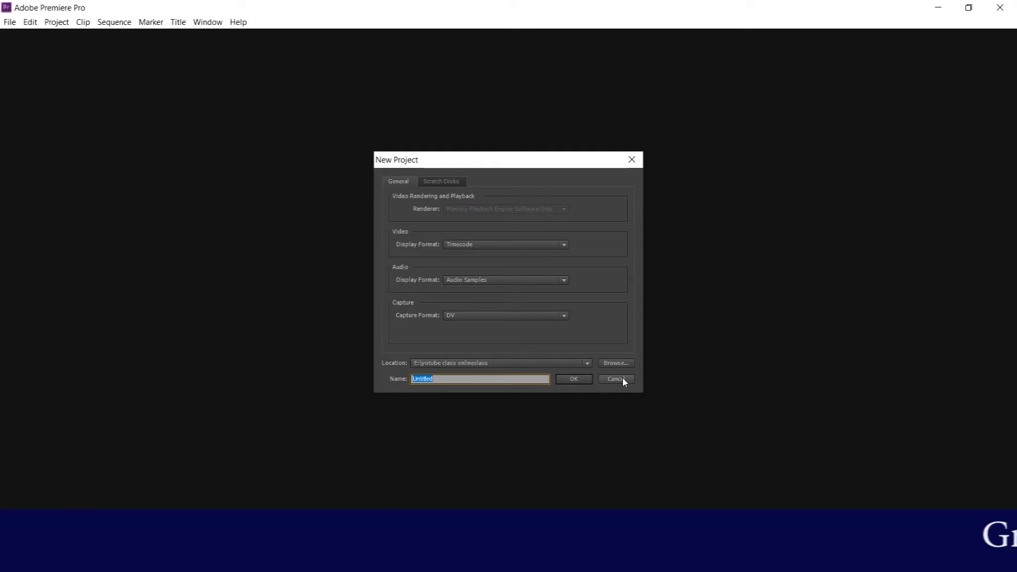
{"action": "left_click", "coordinate": [609, 364]}
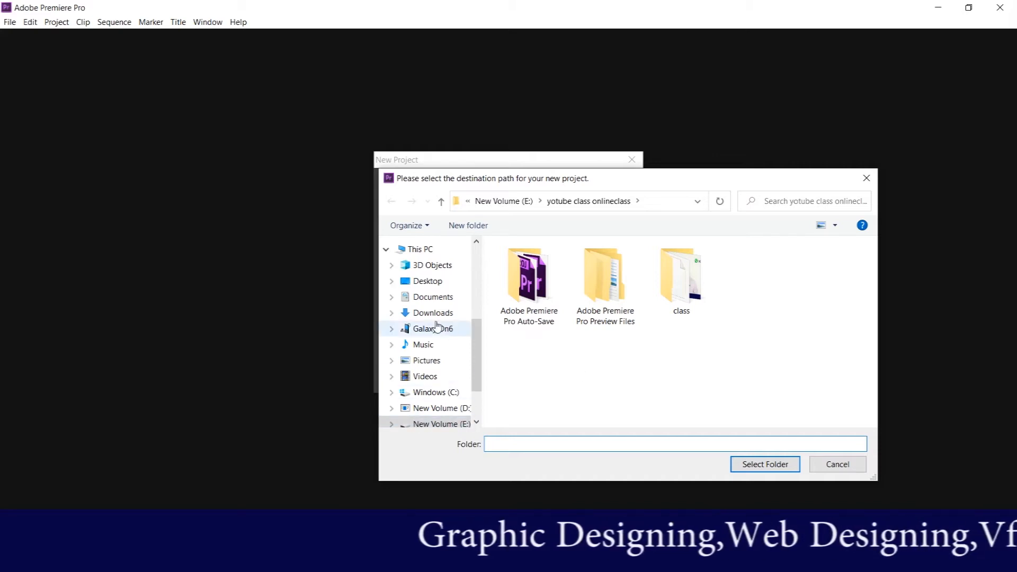
{"action": "left_click", "coordinate": [427, 281]}
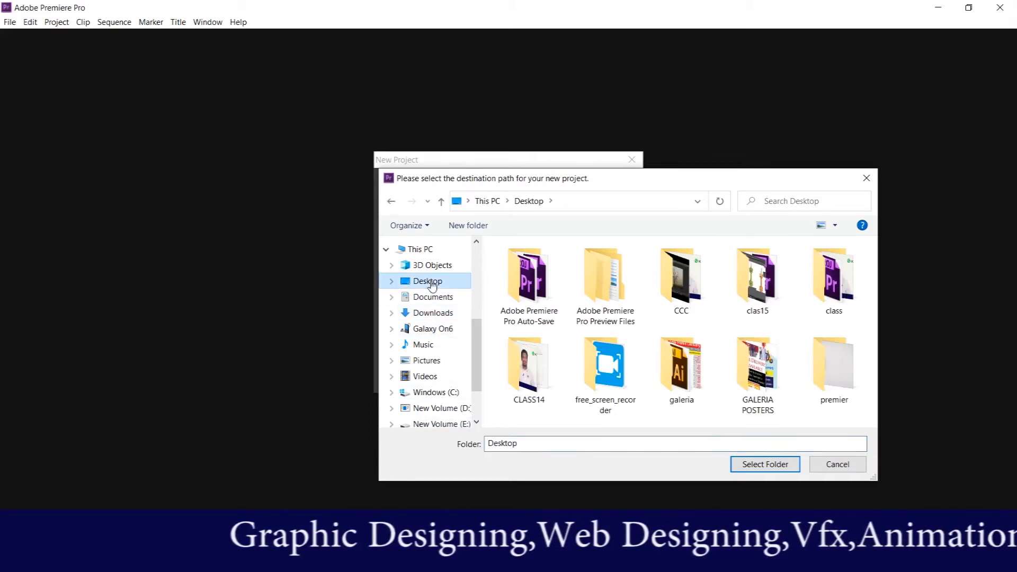
{"action": "double_click", "coordinate": [826, 368]}
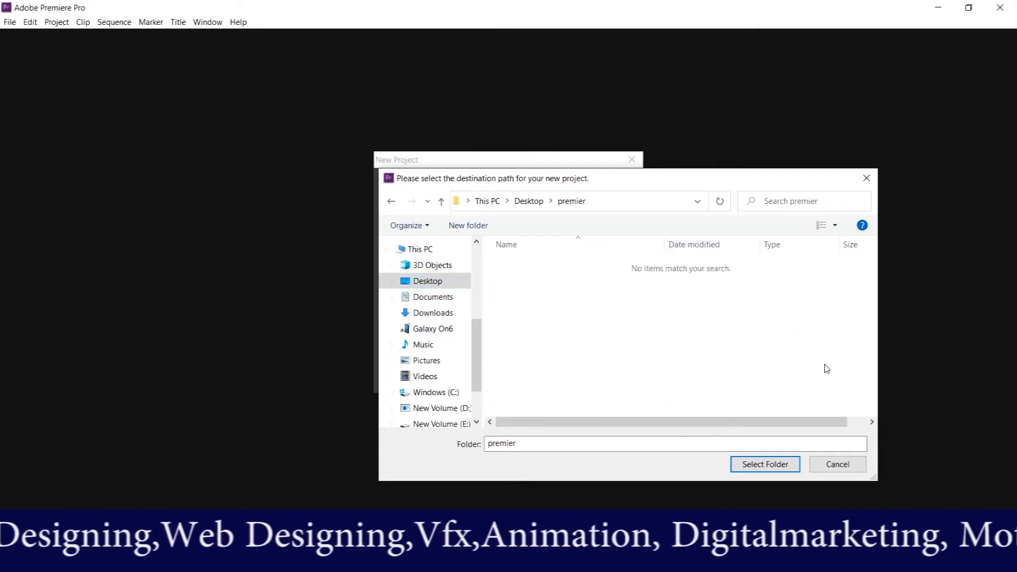
{"action": "left_click", "coordinate": [757, 466]}
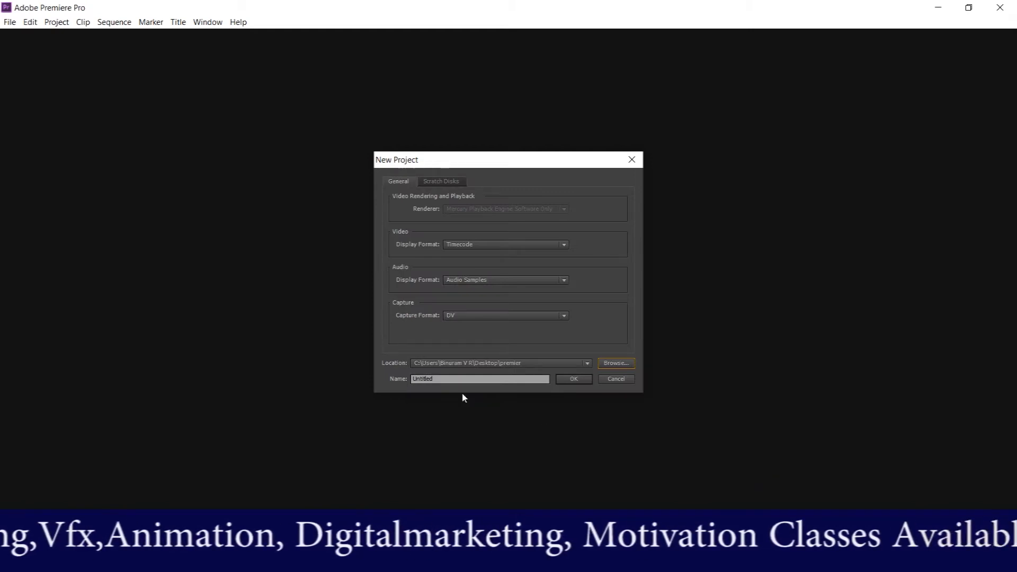
- Name the new project "basic" and accept the project settings
{"action": "left_click", "coordinate": [437, 381]}
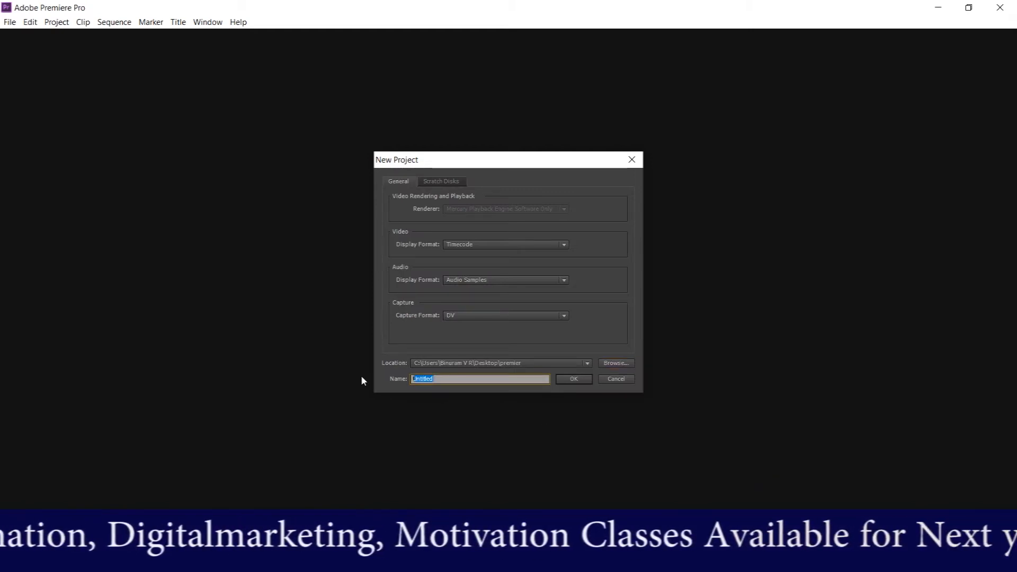
{"action": "type", "text": "basic"}
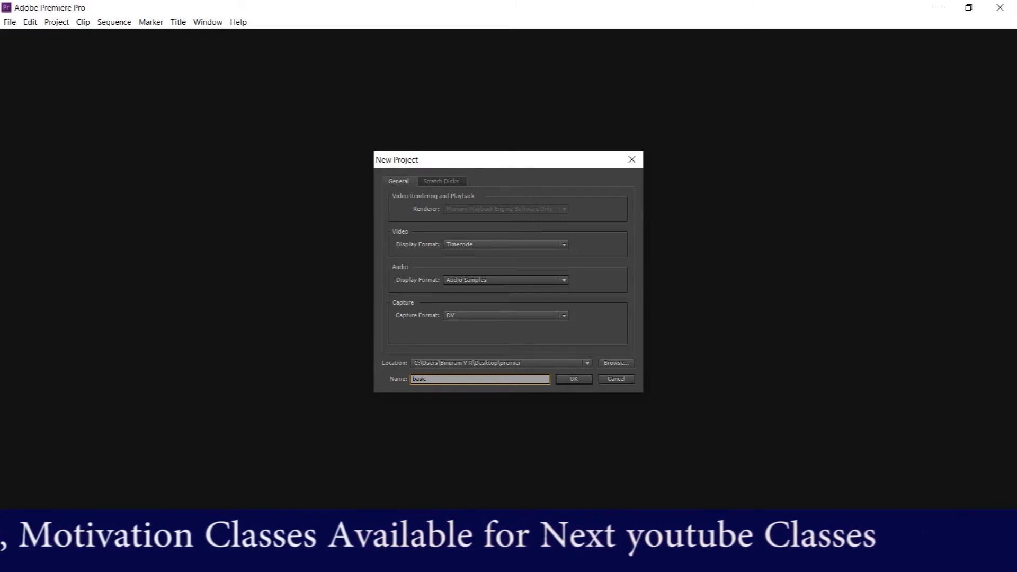
{"action": "left_click", "coordinate": [583, 379]}
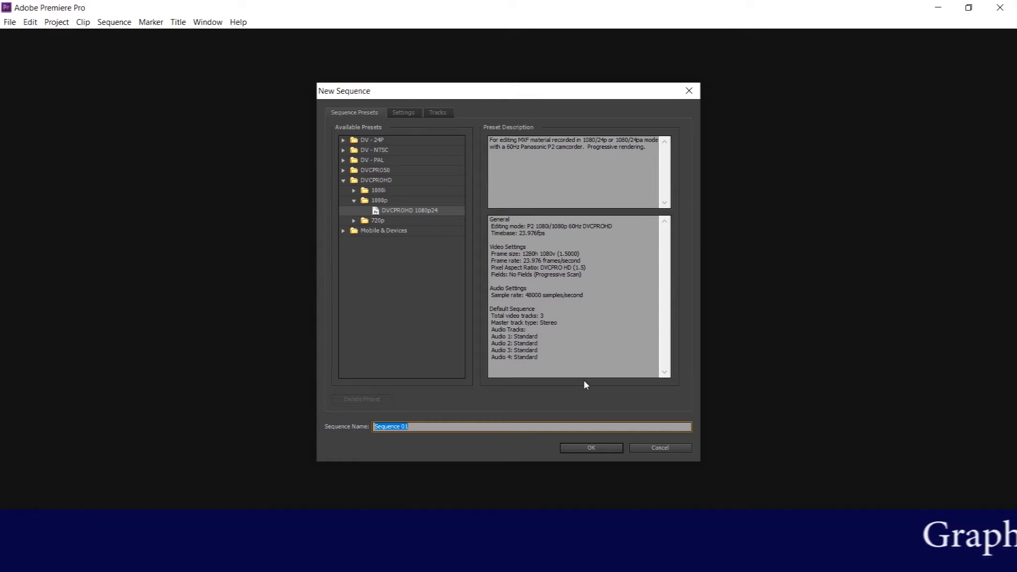
- Create Sequence 01 with the DVCPROHD 1080p24 preset
{"action": "left_click", "coordinate": [413, 214]}
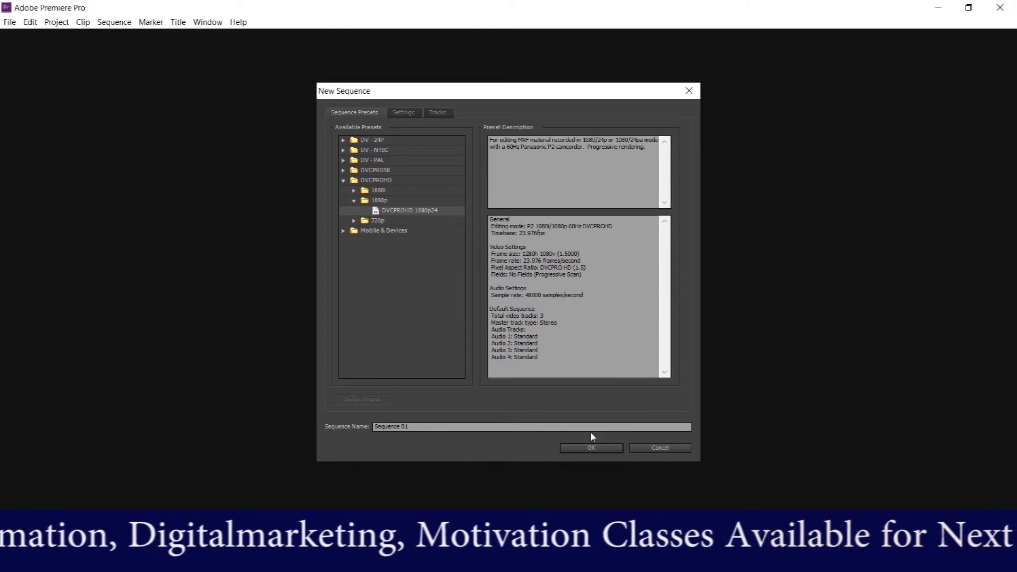
{"action": "left_click", "coordinate": [587, 449]}
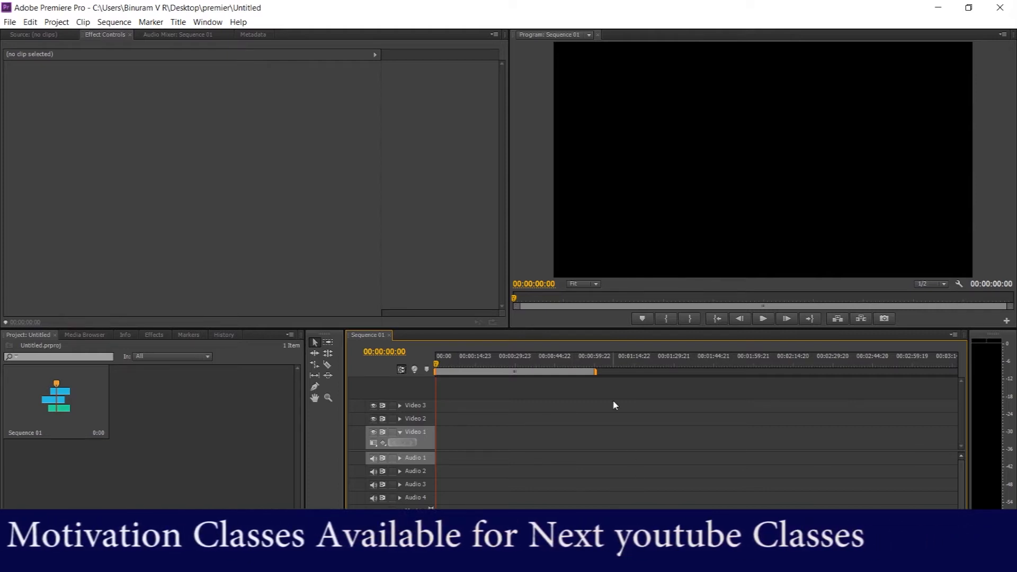
- Import the video "Watchmen (2009) Dir Cut 720p BRRip.mkv-muxed" from the "premier" folder on the Desktop
{"action": "left_click", "coordinate": [13, 24]}
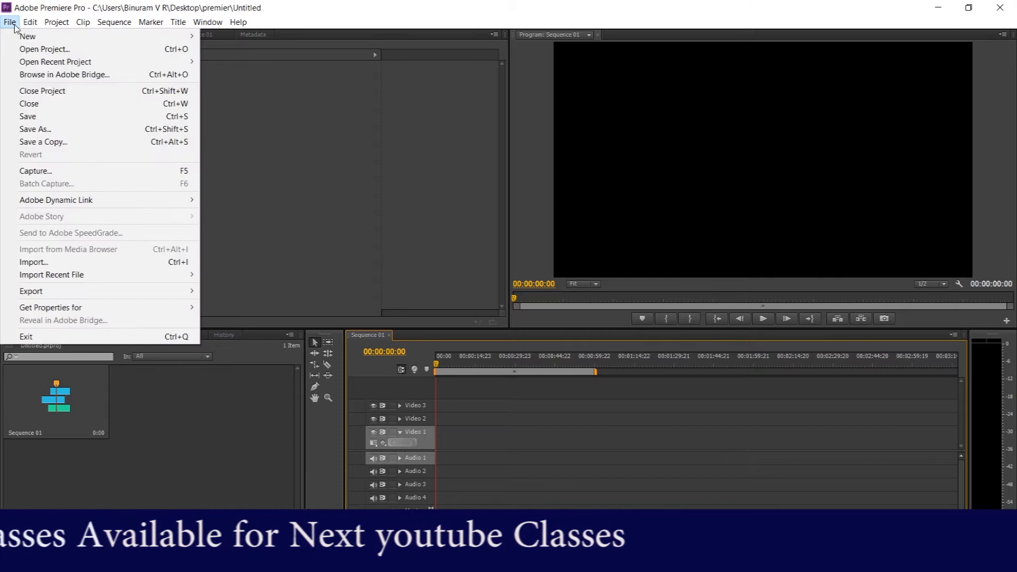
{"action": "left_click", "coordinate": [25, 264]}
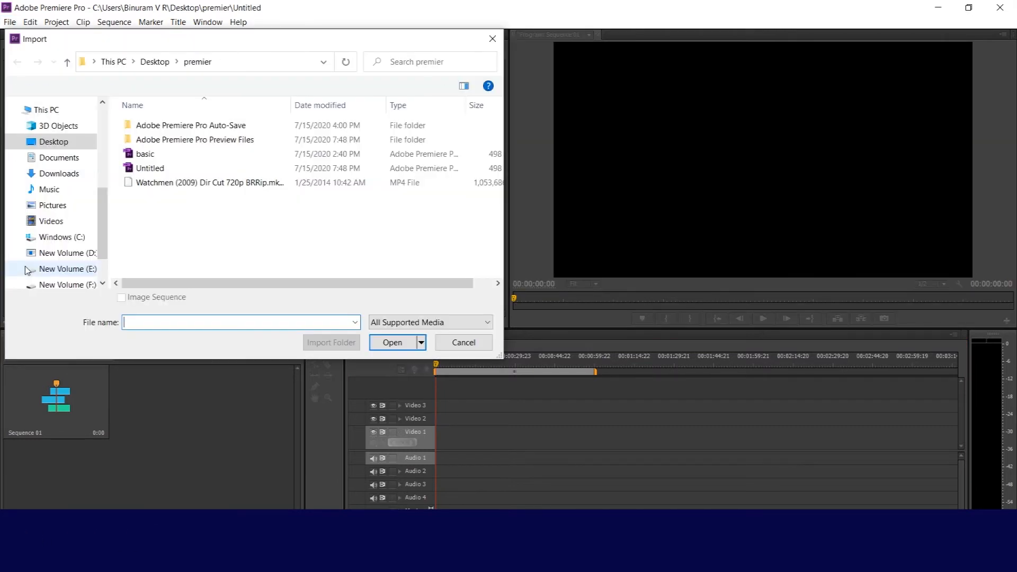
{"action": "left_click_drag", "start_coordinate": [151, 46], "coordinate": [470, 120]}
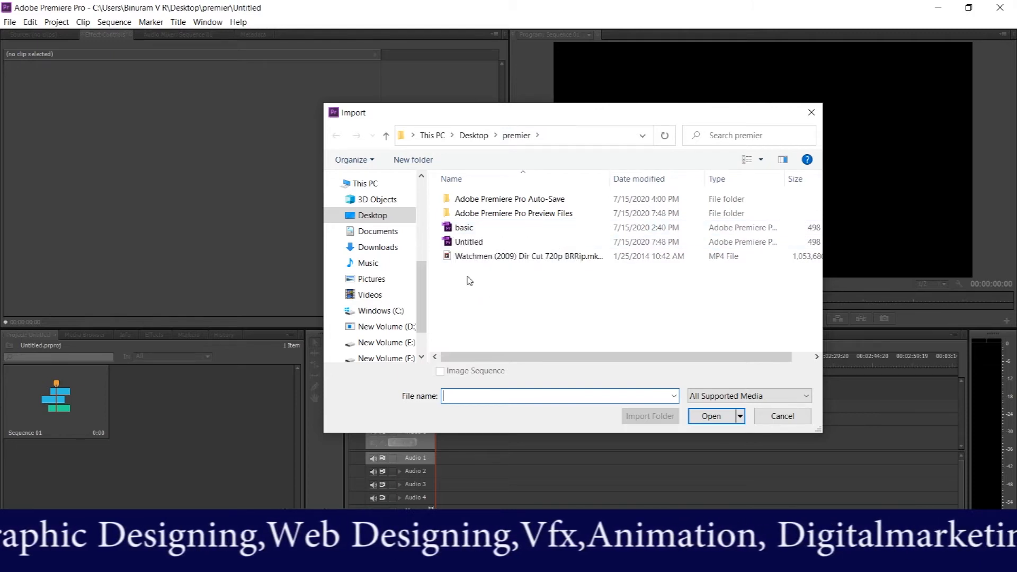
{"action": "left_click", "coordinate": [557, 259]}
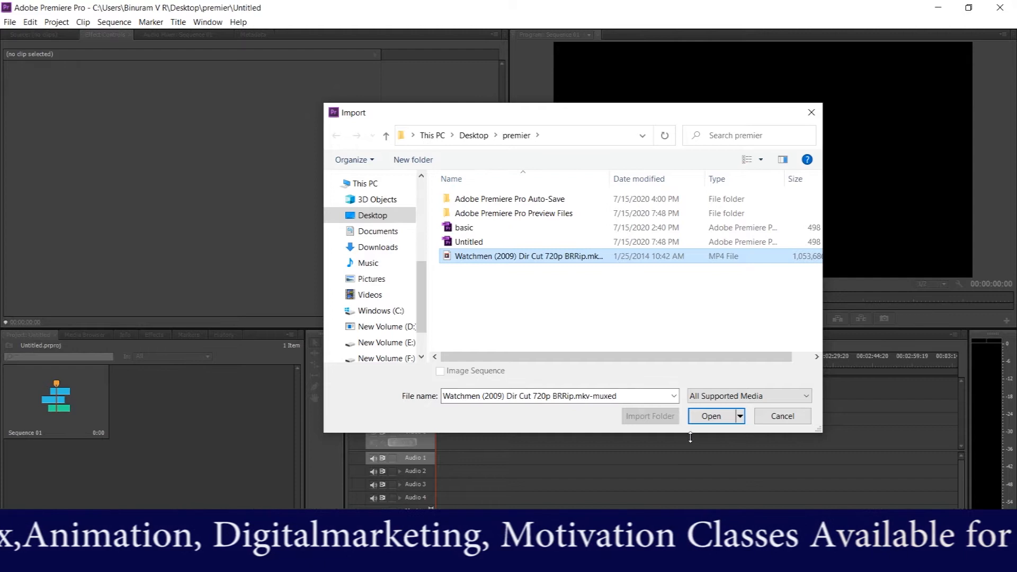
{"action": "left_click", "coordinate": [707, 417]}
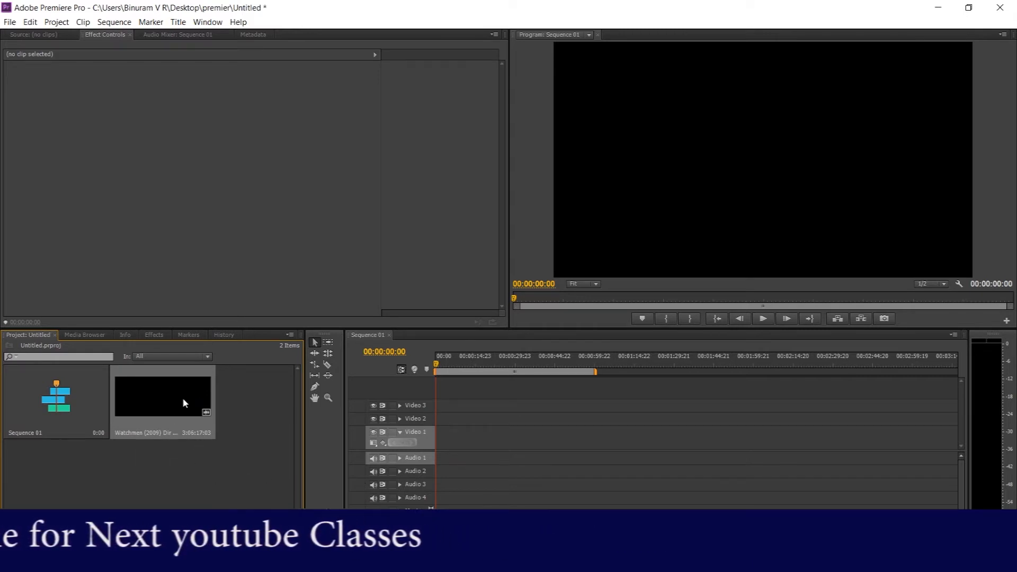
- Place the Watchmen clip at the start of Sequence 01 on Video 1 and Audio 1, keeping the existing sequence settings, and select it
{"action": "left_click_drag", "start_coordinate": [179, 400], "coordinate": [431, 466]}
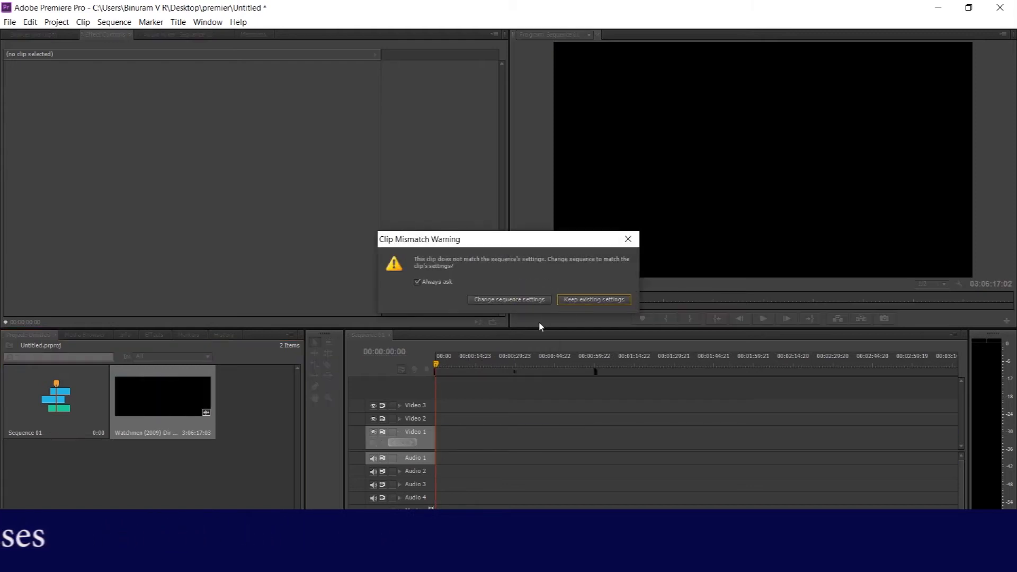
{"action": "left_click", "coordinate": [599, 300]}
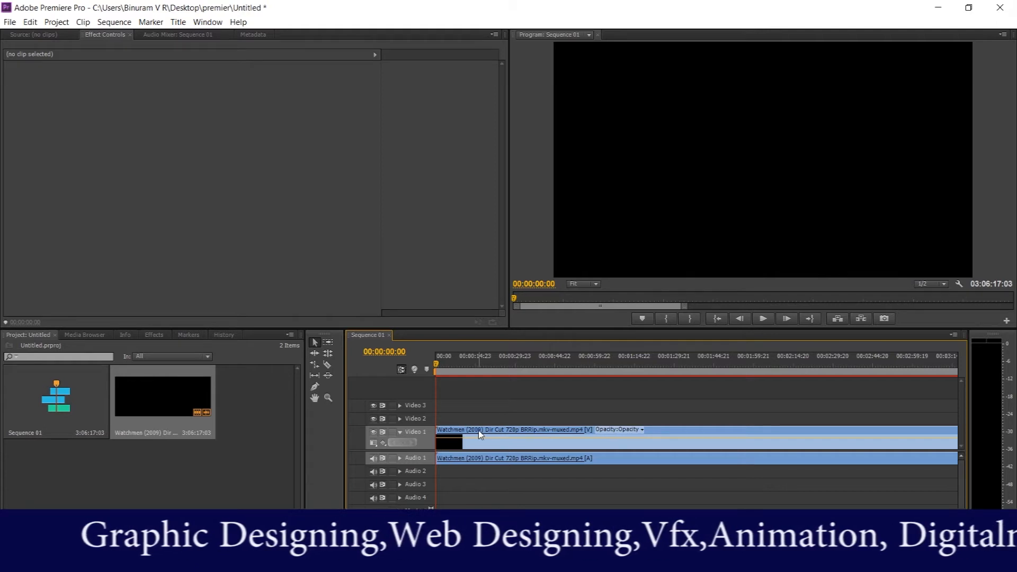
{"action": "left_click", "coordinate": [522, 459]}
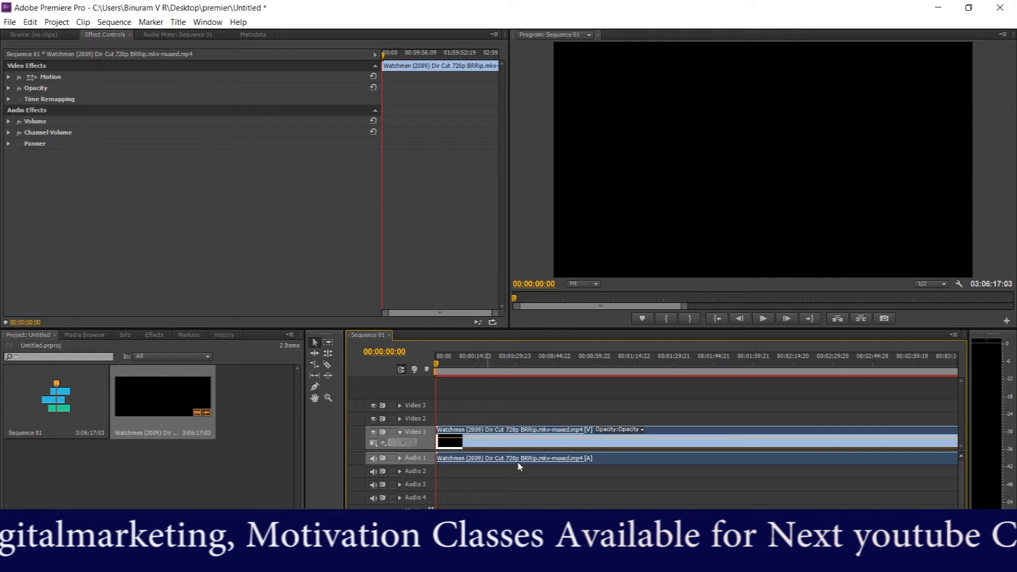
- Preview the opening of the Watchmen clip by playing it and scrubbing ahead to the studio logos
{"action": "left_click", "coordinate": [763, 321]}
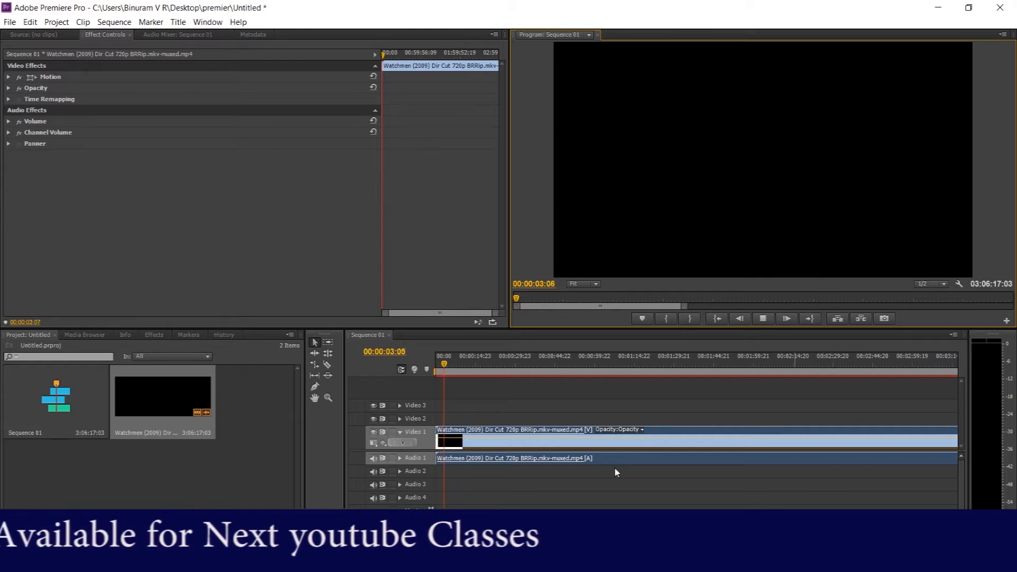
{"action": "left_click_drag", "start_coordinate": [446, 366], "coordinate": [501, 368]}
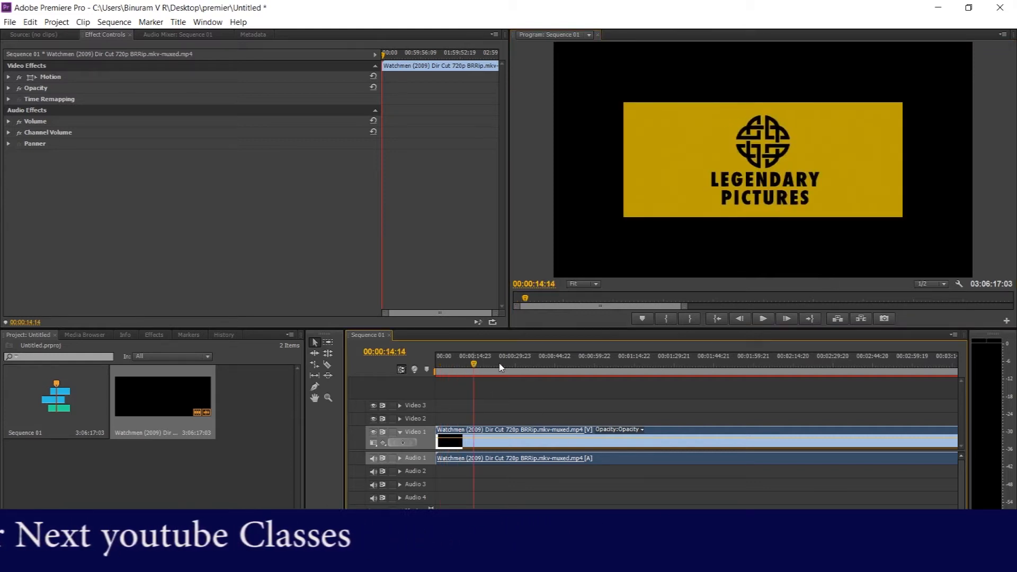
{"action": "left_click", "coordinate": [763, 319]}
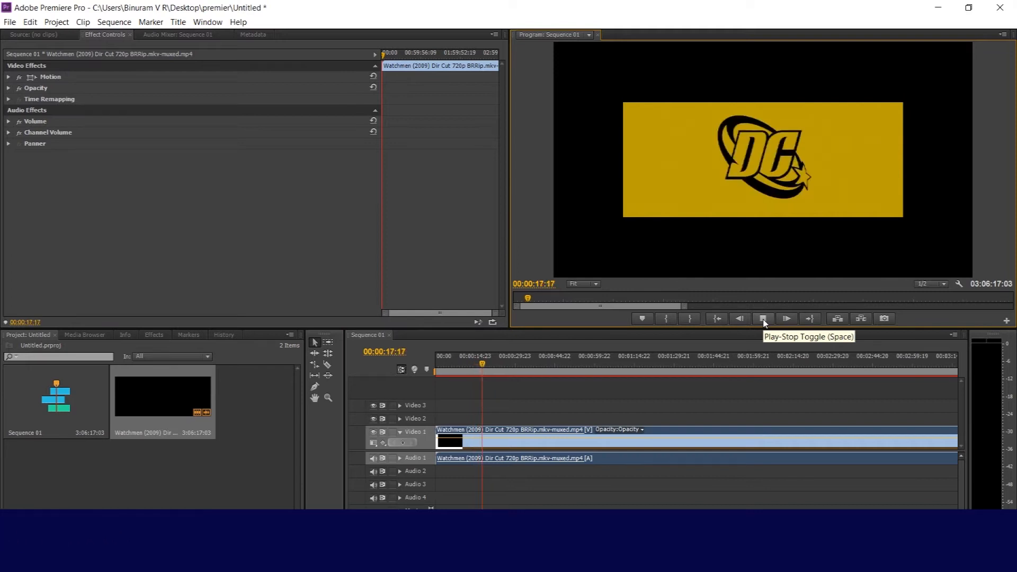
{"action": "left_click", "coordinate": [763, 319]}
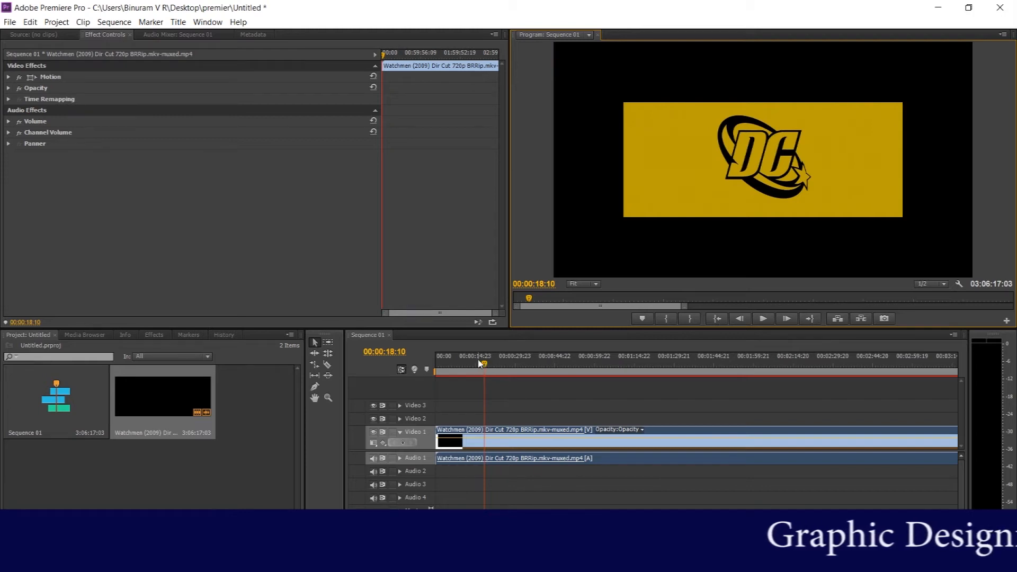
- Split the Watchmen clip at 00:02:39:20 with the Razor tool and return to the Selection tool
{"action": "left_click_drag", "start_coordinate": [488, 365], "coordinate": [858, 425]}
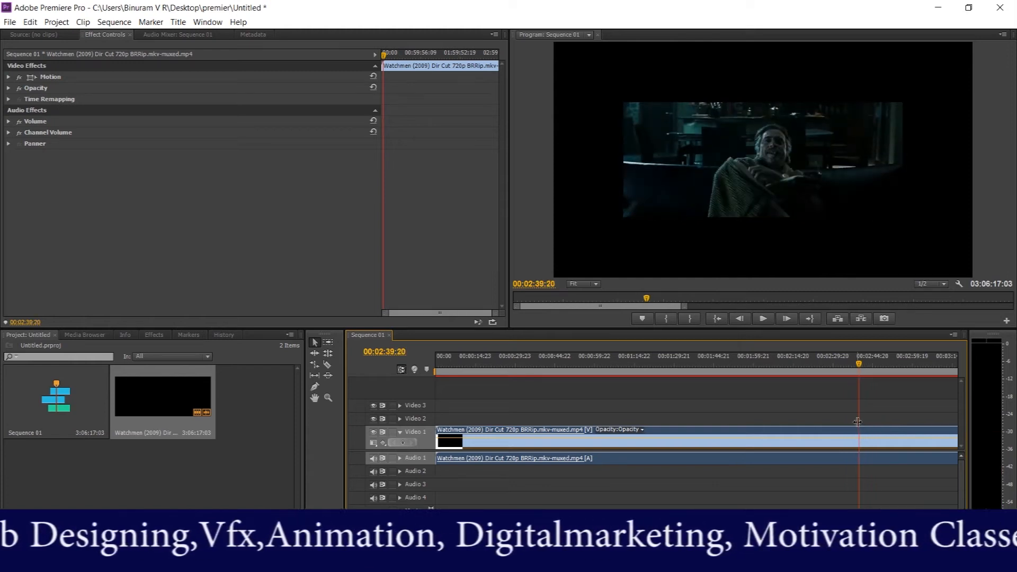
{"action": "left_click", "coordinate": [329, 367]}
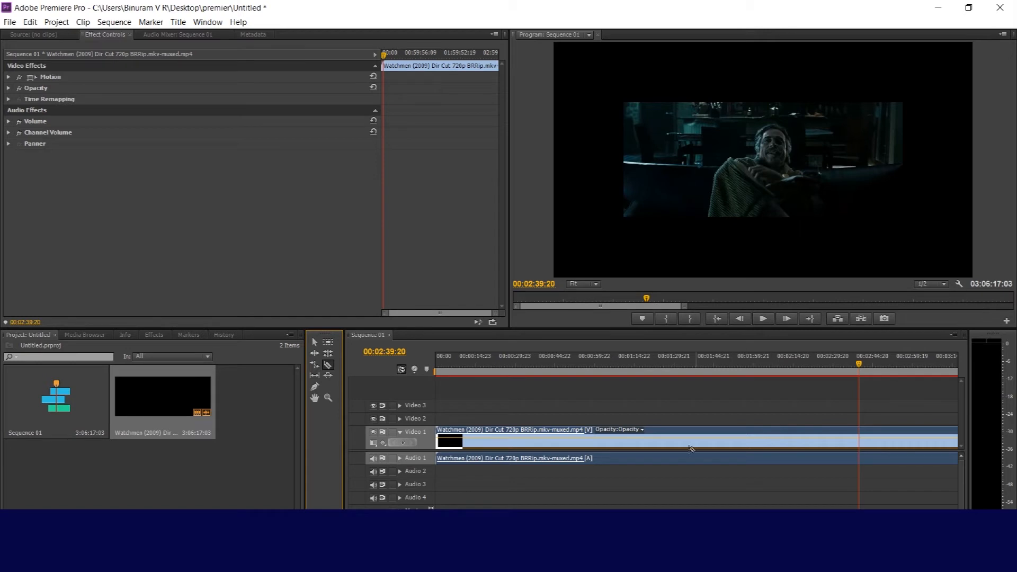
{"action": "left_click", "coordinate": [859, 436]}
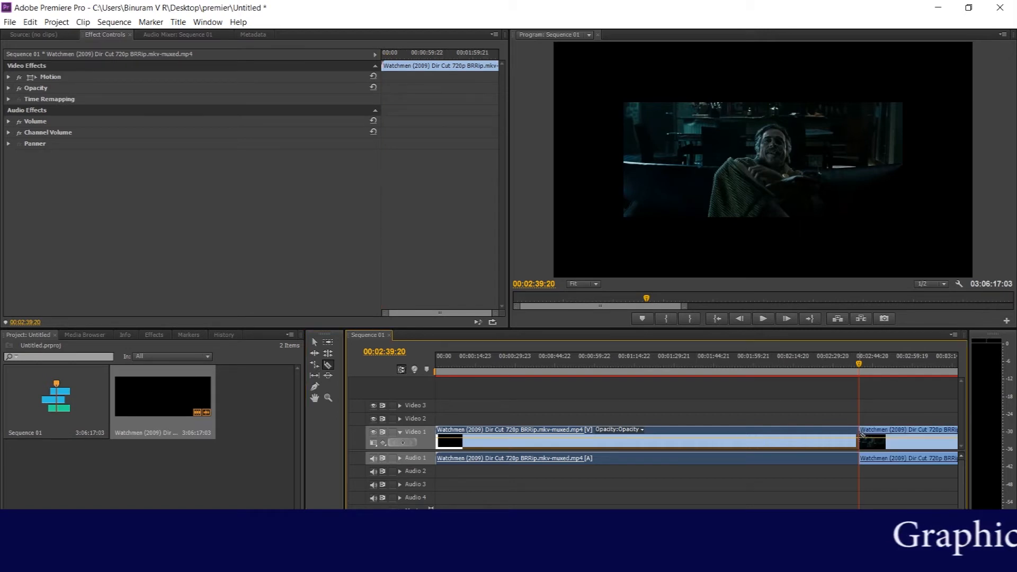
{"action": "key", "text": "v"}
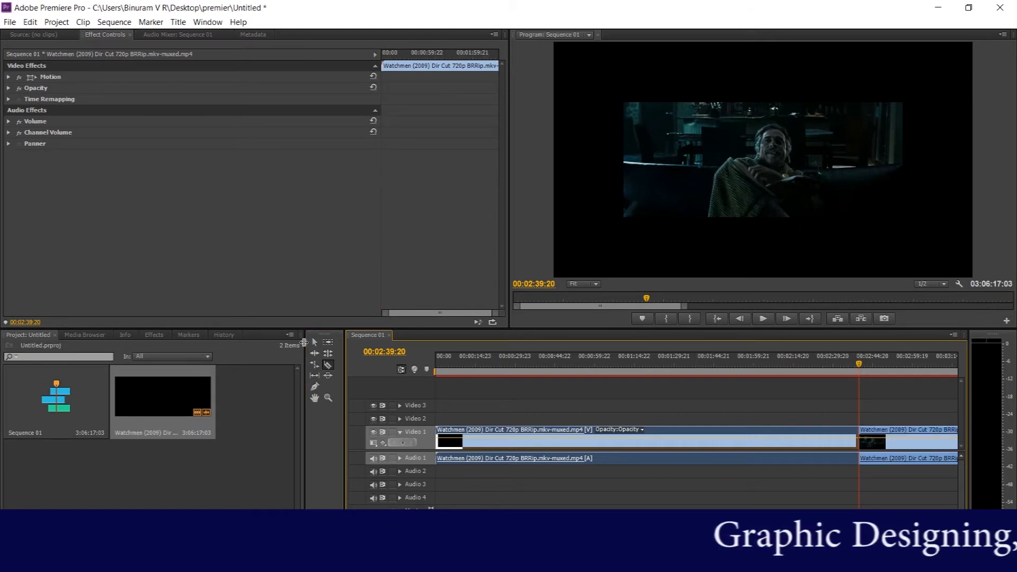
- Delete the section before the cut and move the remaining clip back toward the start of the timeline
{"action": "left_click", "coordinate": [918, 435]}
{"action": "left_click", "coordinate": [805, 431]}
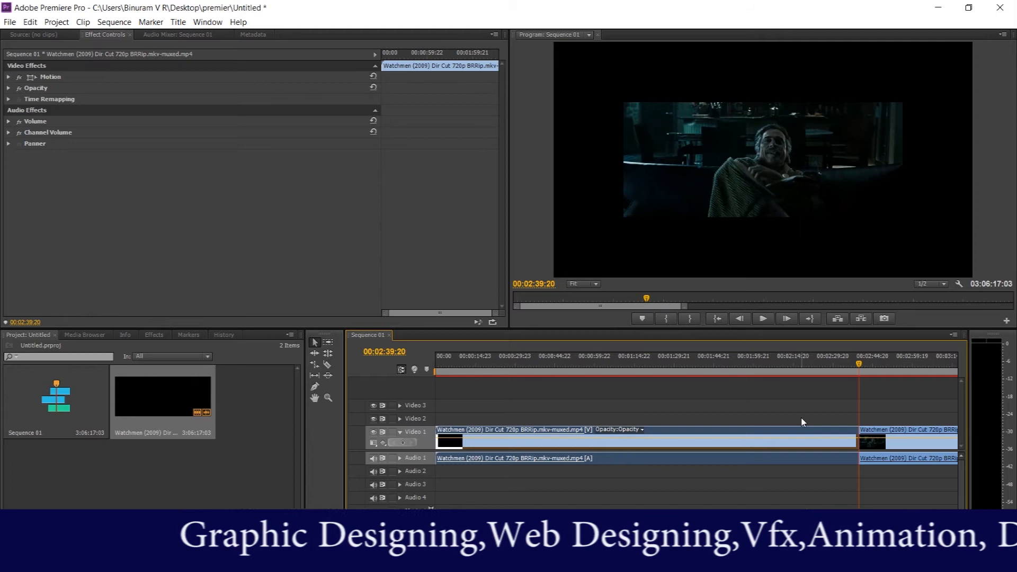
{"action": "key", "text": "Delete"}
{"action": "left_click_drag", "start_coordinate": [915, 433], "coordinate": [541, 445]}
- Scrub through the remaining clip and split it at 00:02:56:05 with the Razor tool
{"action": "left_click_drag", "start_coordinate": [873, 372], "coordinate": [865, 445]}
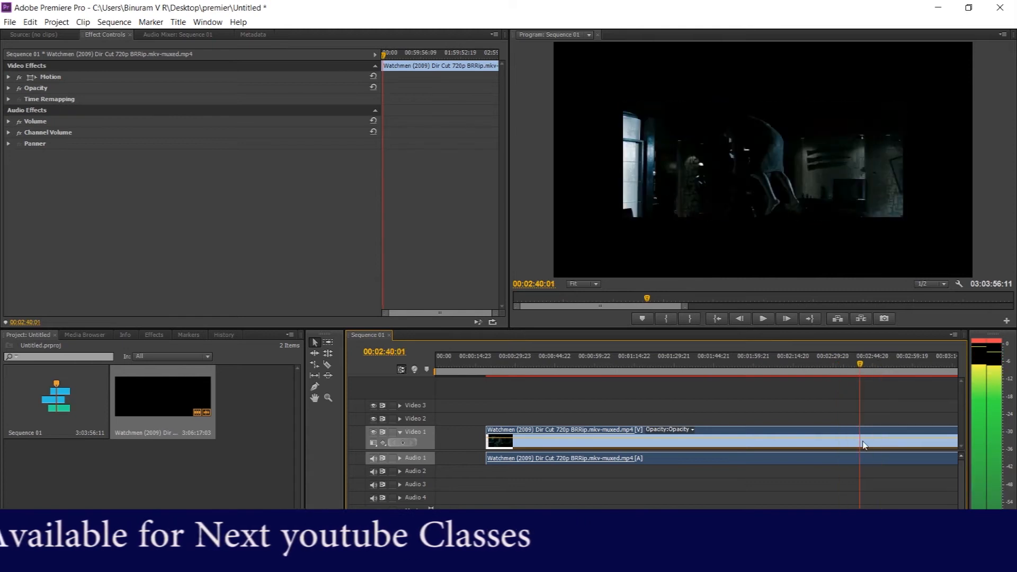
{"action": "left_click_drag", "start_coordinate": [861, 371], "coordinate": [904, 376]}
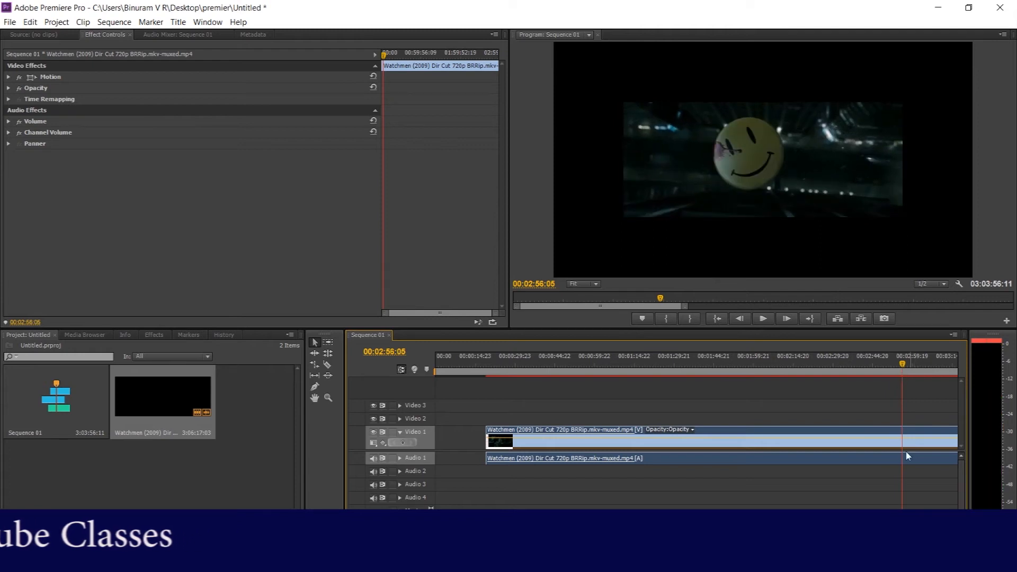
{"action": "left_click", "coordinate": [332, 365]}
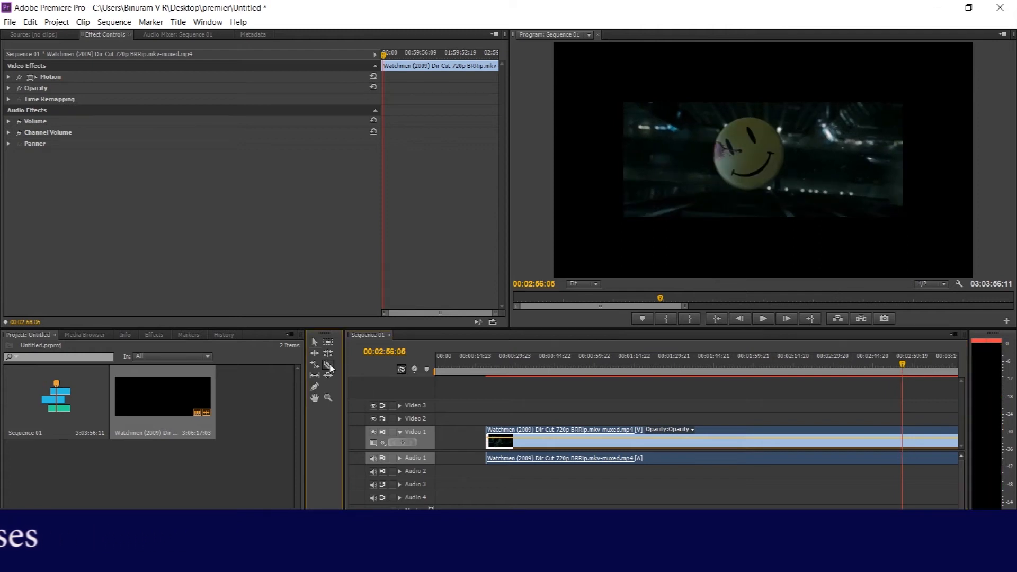
{"action": "left_click", "coordinate": [906, 436]}
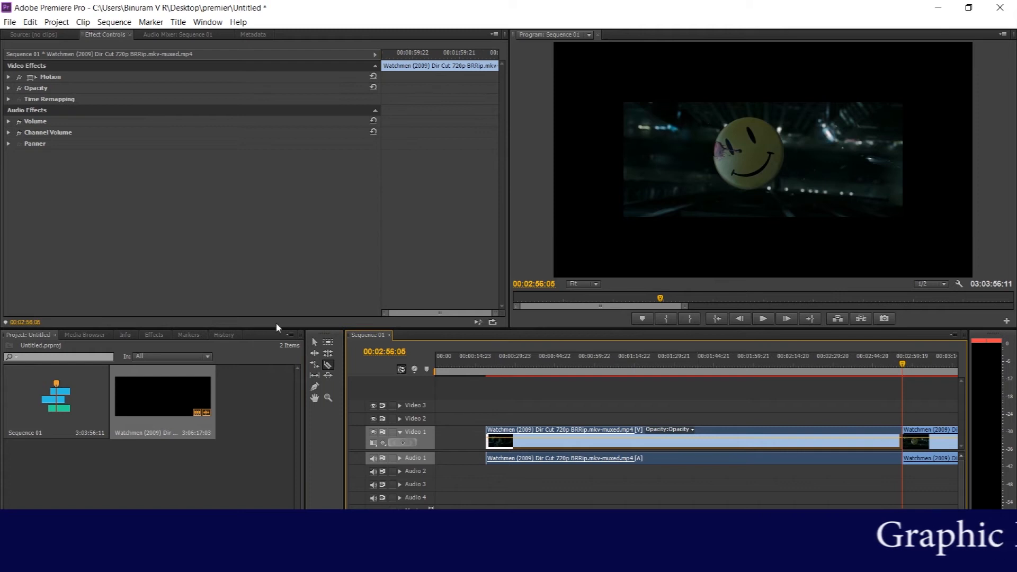
- Delete the section after the cut, move the kept clip to the sequence start, and return the playhead to 00:00:00:00
{"action": "left_click", "coordinate": [924, 435]}
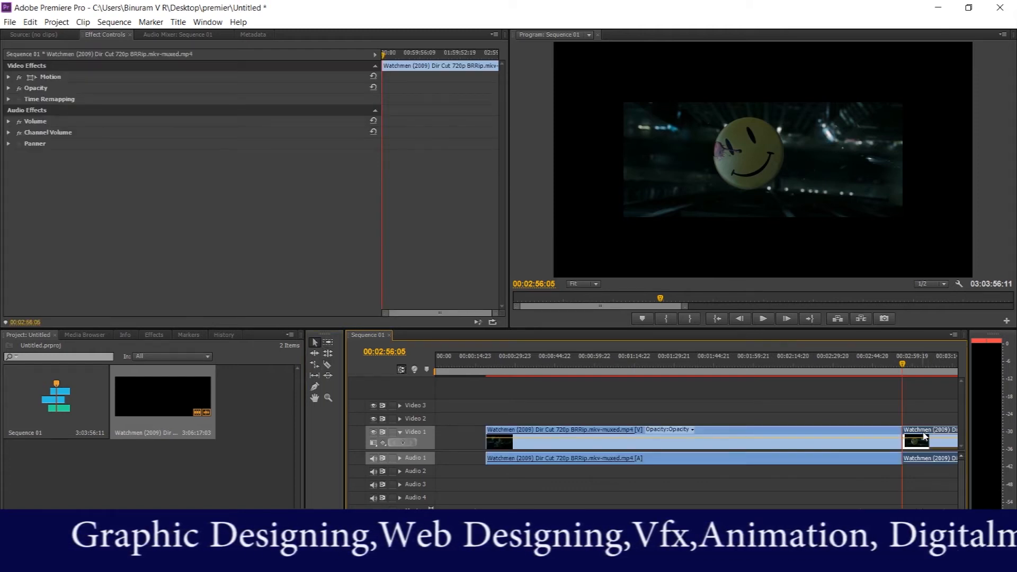
{"action": "key", "text": "Delete"}
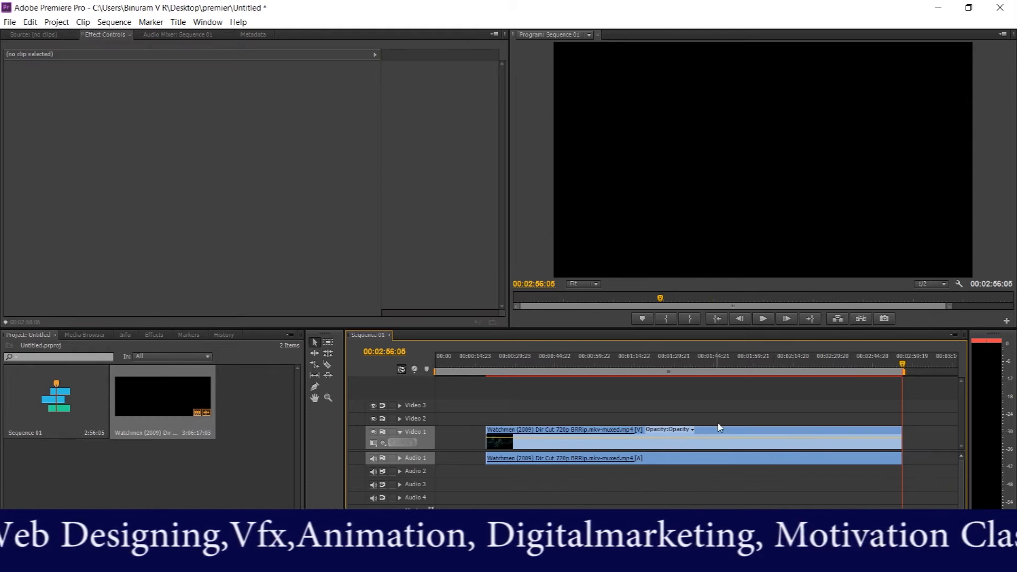
{"action": "left_click_drag", "start_coordinate": [723, 432], "coordinate": [672, 439]}
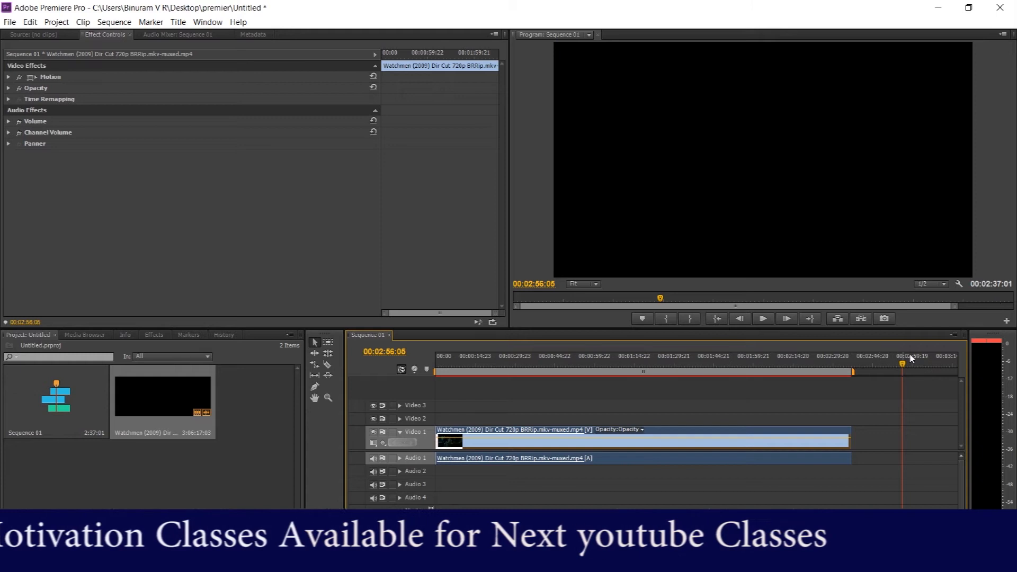
{"action": "left_click", "coordinate": [468, 358]}
{"action": "key", "text": "Home"}
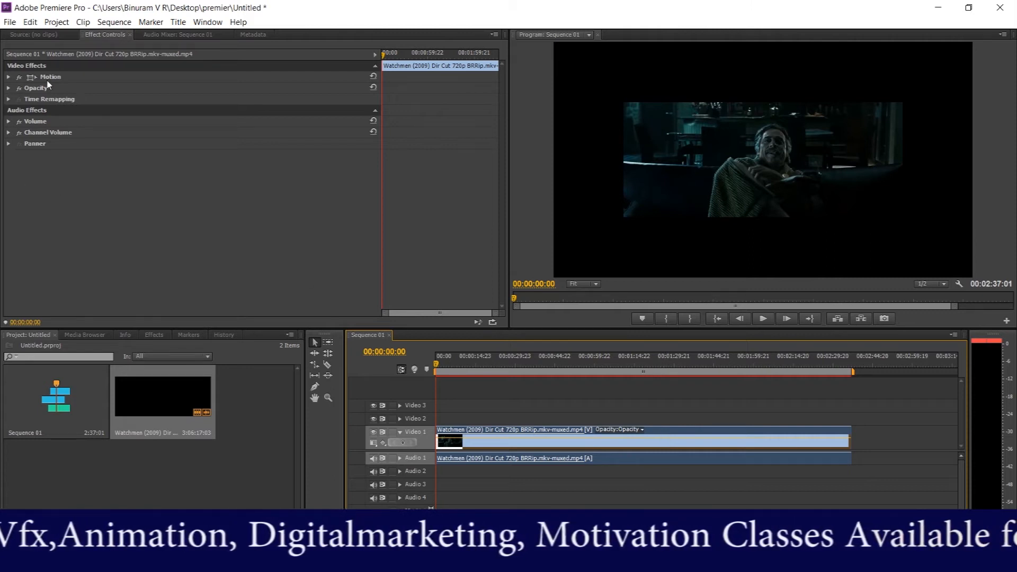
- Set the clip's Motion Scale to 153 in its effect controls
{"action": "left_click", "coordinate": [101, 35]}
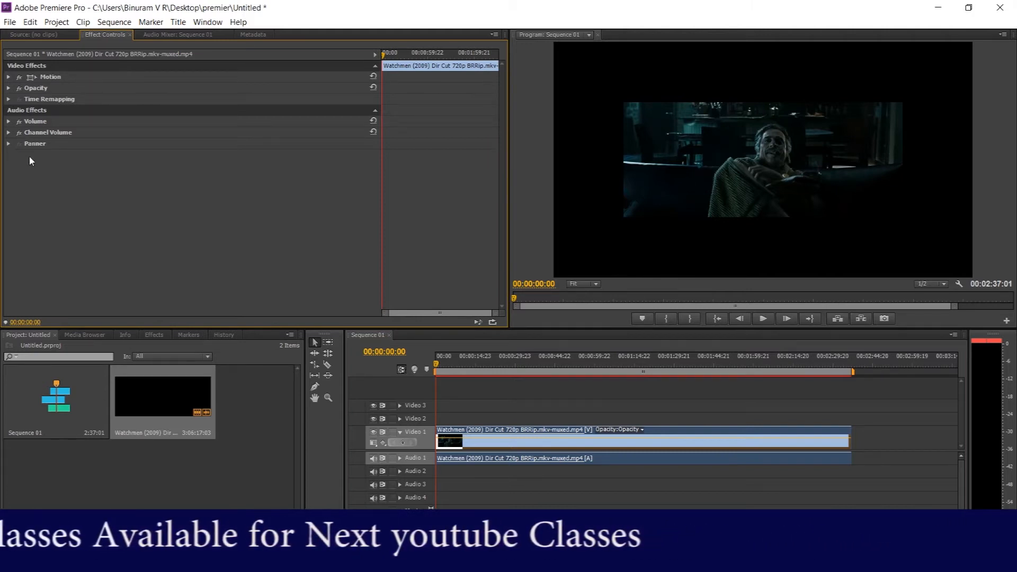
{"action": "left_click", "coordinate": [8, 77]}
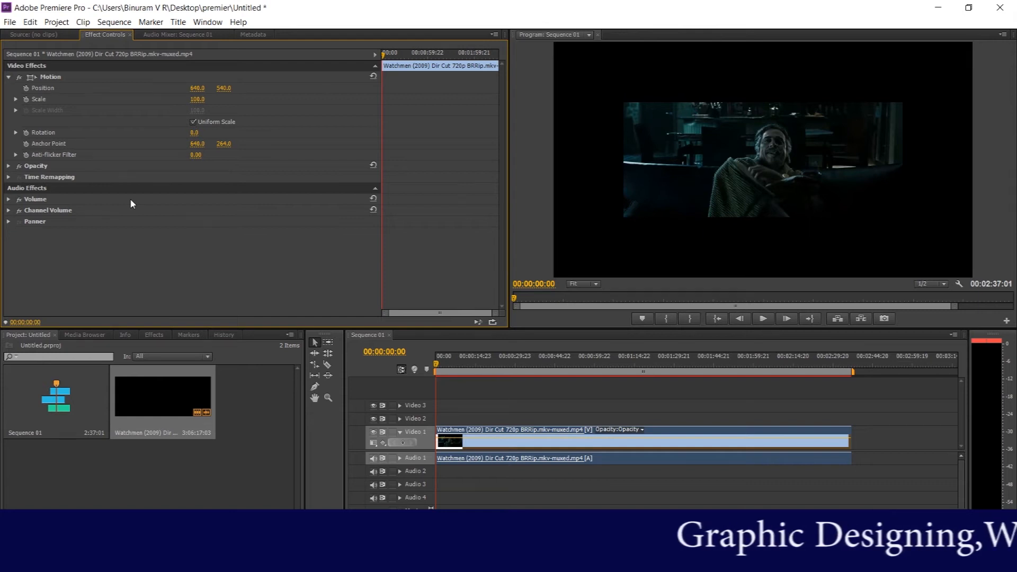
{"action": "left_click_drag", "start_coordinate": [197, 99], "coordinate": [225, 99]}
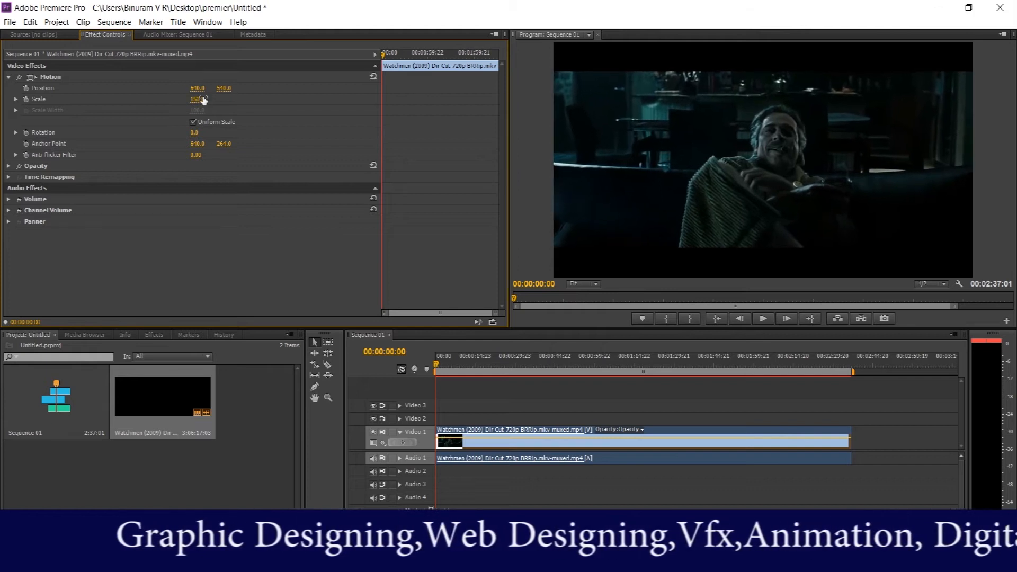
- Play the scaled clip in short stretches, opening the system speaker volume in between, and reselect the clip on Video 1
{"action": "left_click", "coordinate": [763, 318]}
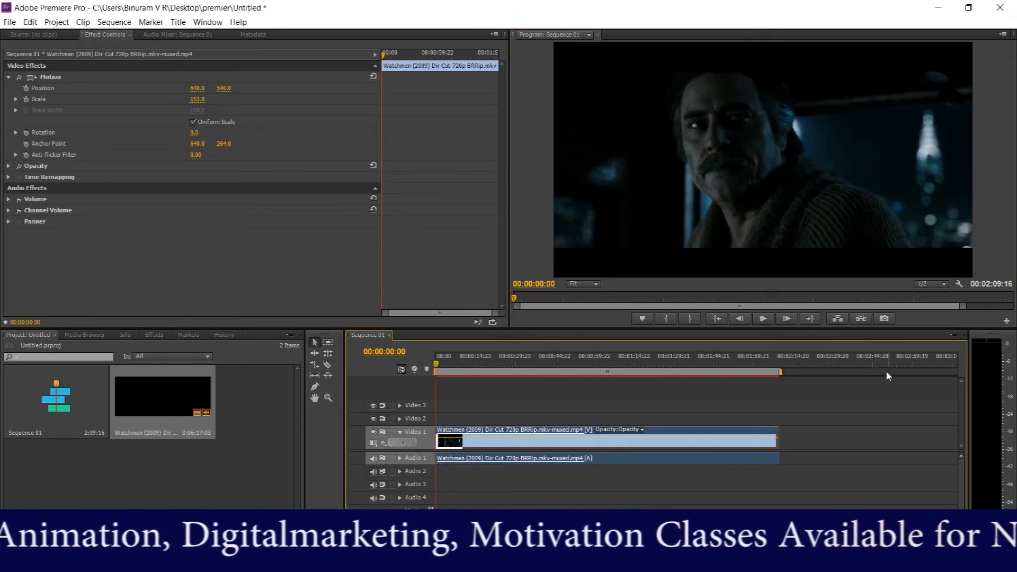
{"action": "left_click", "coordinate": [769, 318]}
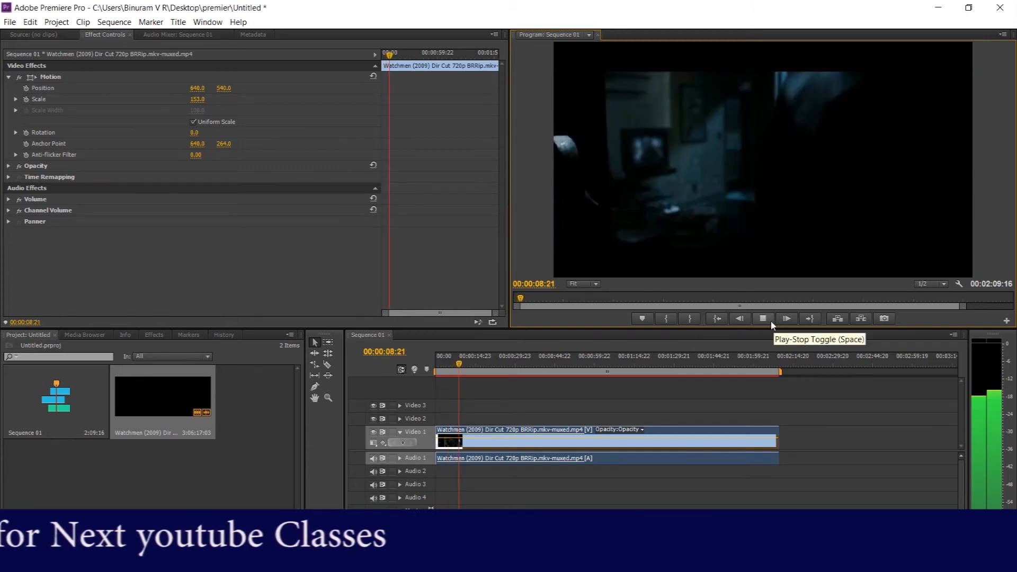
{"action": "left_click", "coordinate": [773, 323]}
{"action": "left_click", "coordinate": [904, 559]}
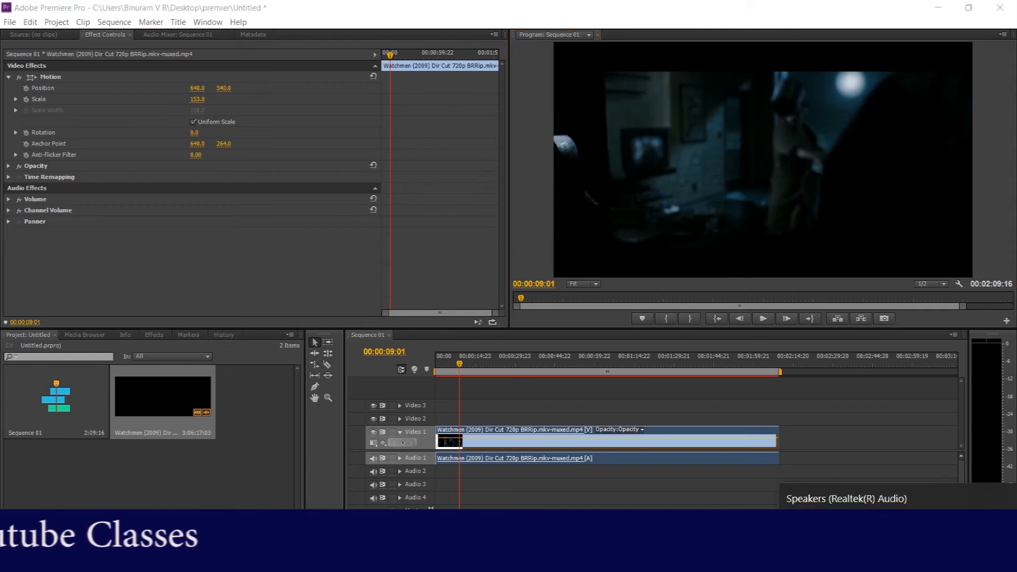
{"action": "left_click", "coordinate": [763, 324]}
{"action": "left_click", "coordinate": [762, 319]}
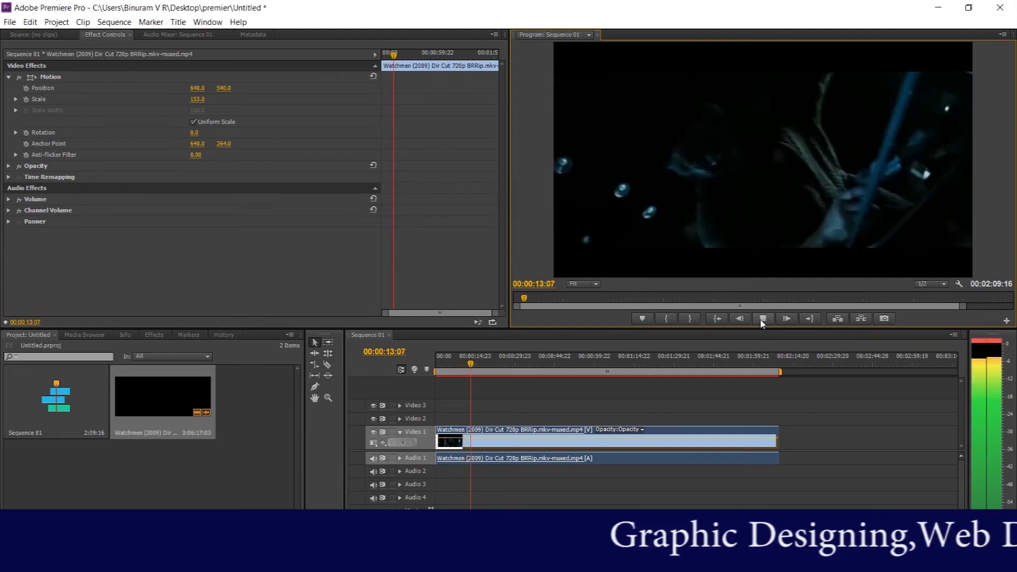
{"action": "left_click", "coordinate": [762, 320]}
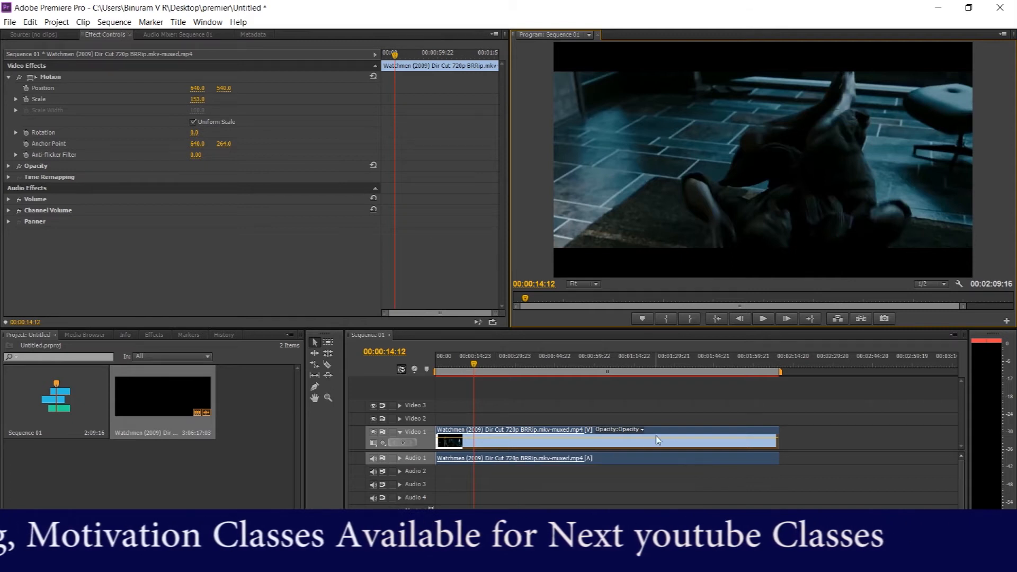
{"action": "left_click", "coordinate": [724, 451]}
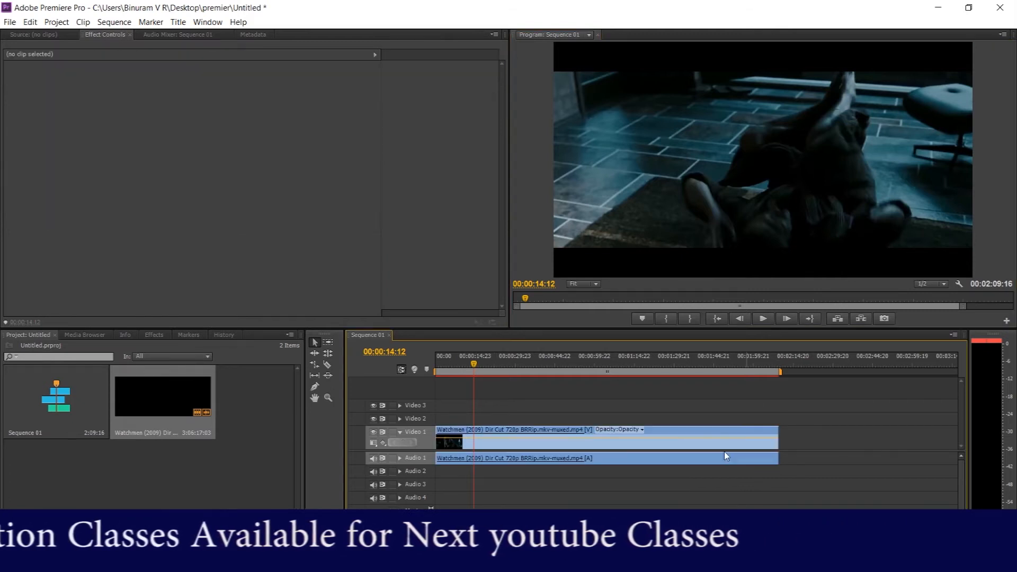
{"action": "left_click", "coordinate": [705, 430]}
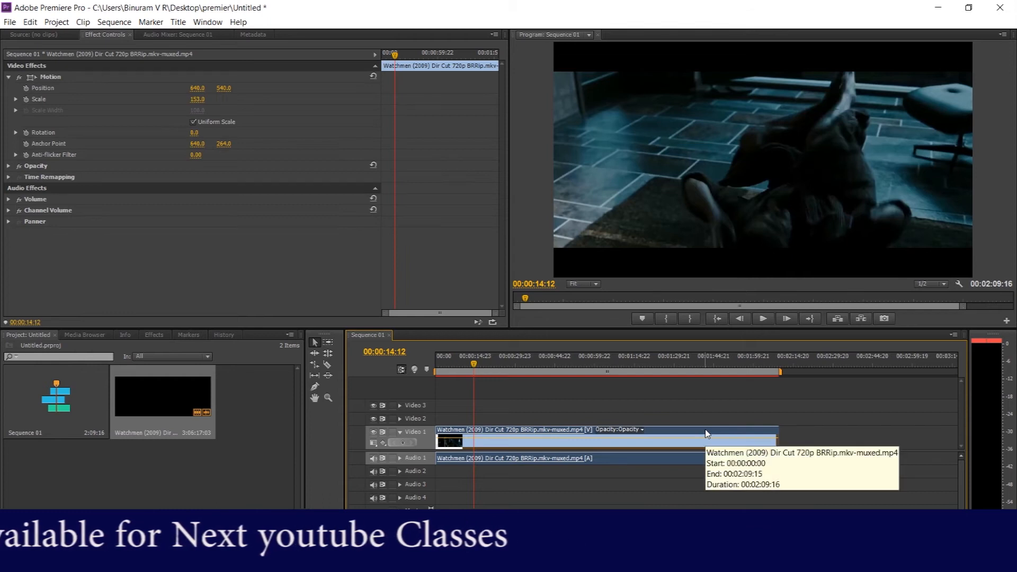
- Unlink the Watchmen clip's video and audio, deselect everything, and select only the audio on Audio 1
{"action": "right_click", "coordinate": [506, 443]}
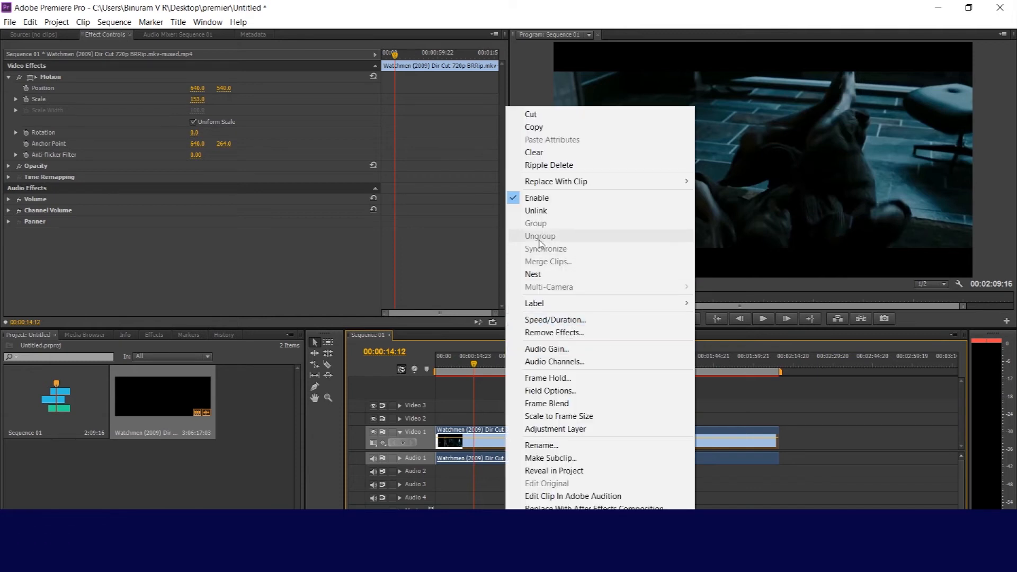
{"action": "left_click", "coordinate": [535, 212]}
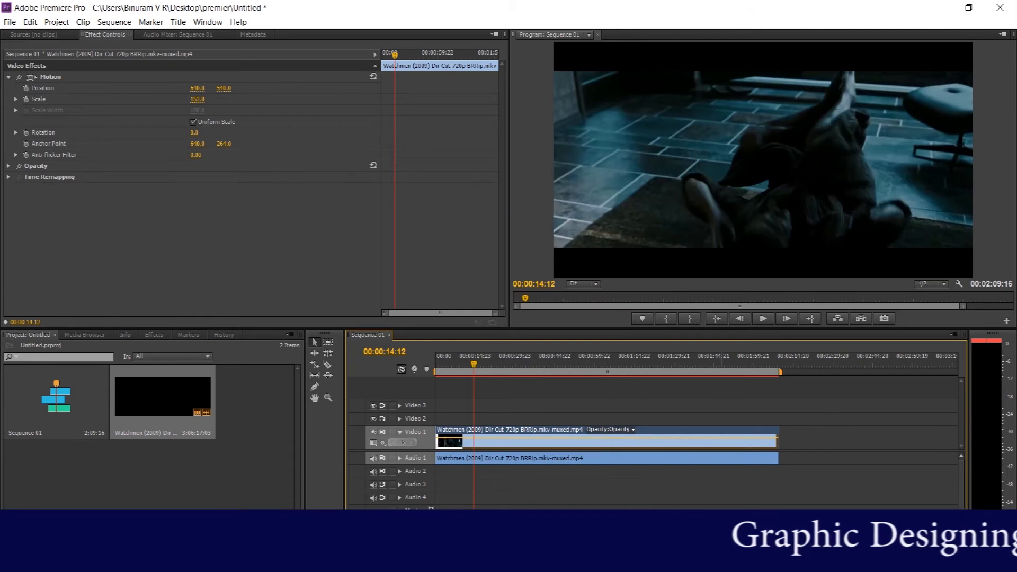
{"action": "left_click", "coordinate": [847, 469]}
{"action": "left_click", "coordinate": [614, 459]}
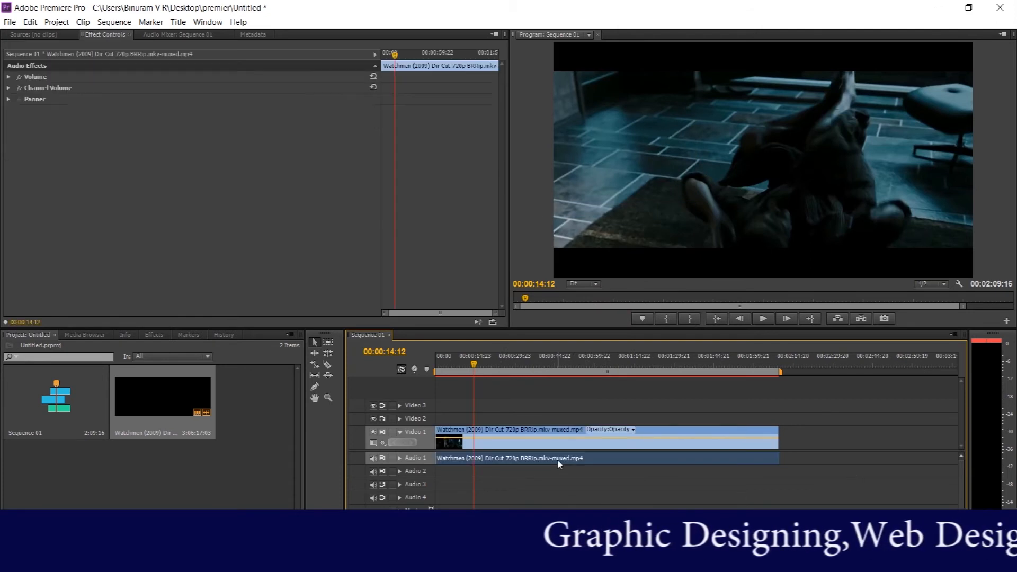
- Select the unlinked video and audio separately, move the audio clip later on Audio 1, and return it to the sequence start
{"action": "left_click", "coordinate": [673, 434]}
{"action": "left_click", "coordinate": [674, 458]}
{"action": "left_click", "coordinate": [672, 442]}
{"action": "left_click_drag", "start_coordinate": [593, 459], "coordinate": [823, 460]}
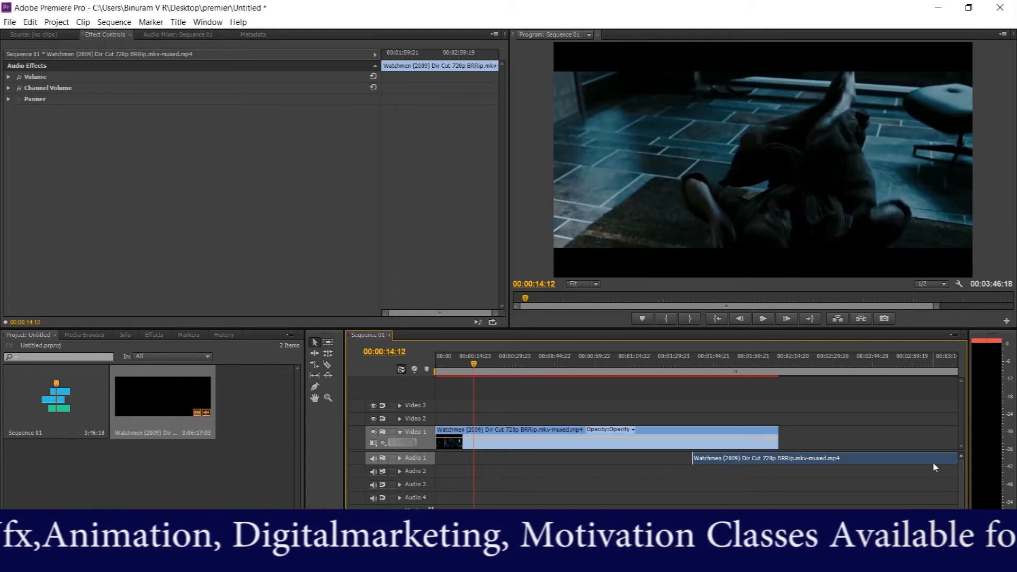
{"action": "left_click_drag", "start_coordinate": [918, 465], "coordinate": [644, 456]}
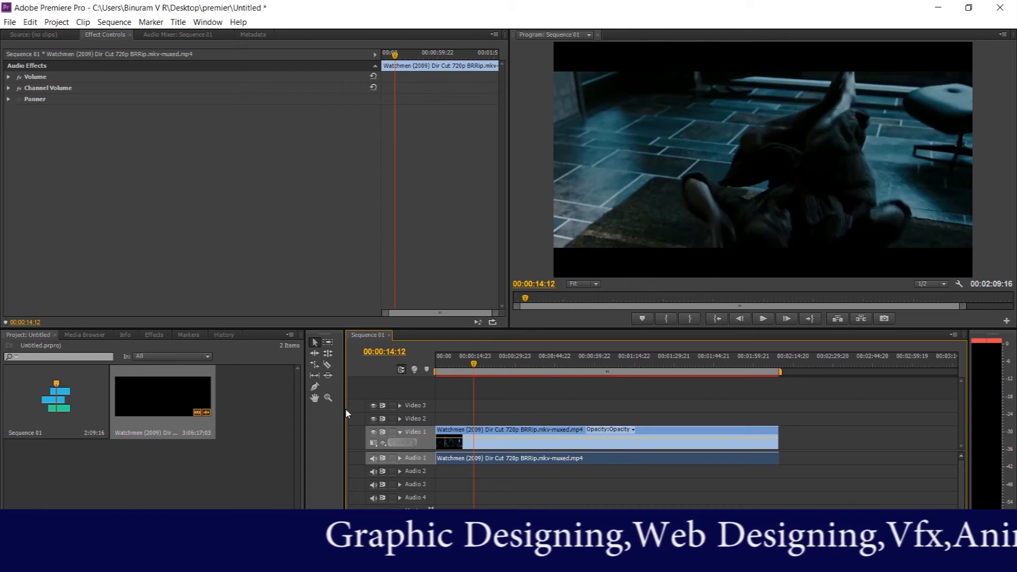
- Split the Video 1 clip with the Razor tool at 00:00:21:09, 00:00:42:04, 00:00:54:23, 00:01:12:08 and 00:01:35:17
{"action": "left_click", "coordinate": [329, 365]}
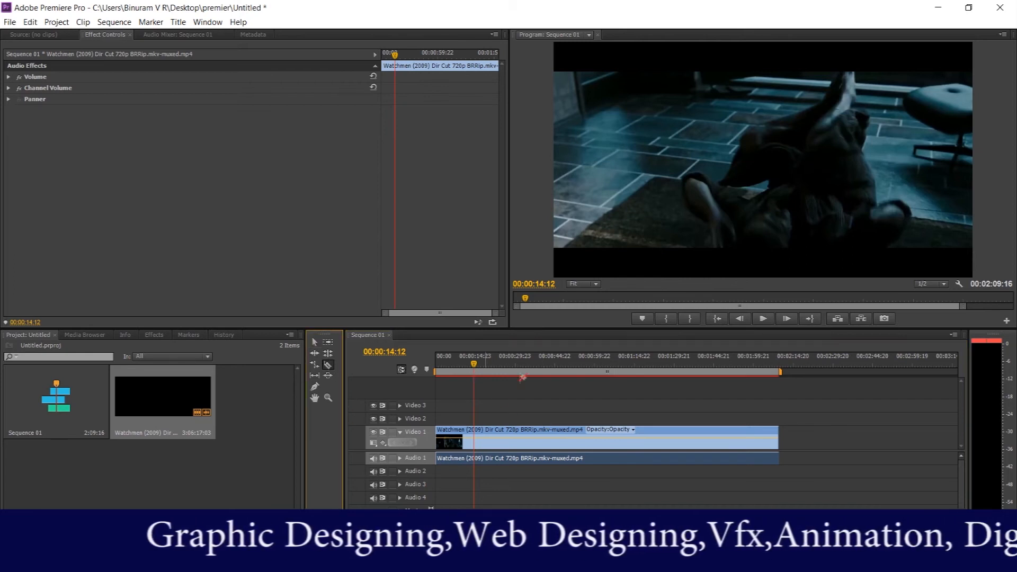
{"action": "left_click_drag", "start_coordinate": [475, 365], "coordinate": [496, 379]}
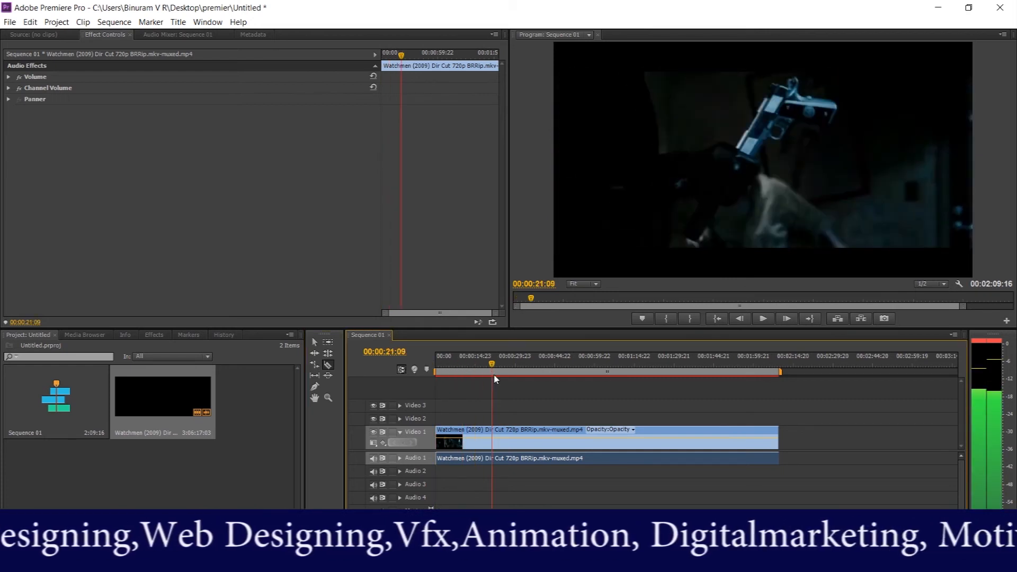
{"action": "left_click", "coordinate": [492, 434]}
{"action": "left_click_drag", "start_coordinate": [498, 369], "coordinate": [547, 374]}
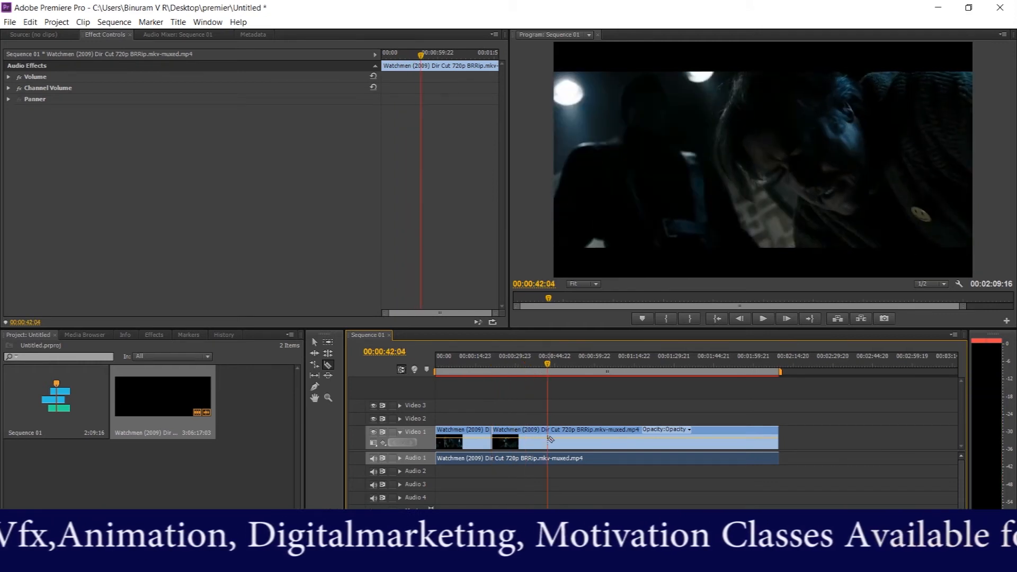
{"action": "left_click", "coordinate": [581, 366]}
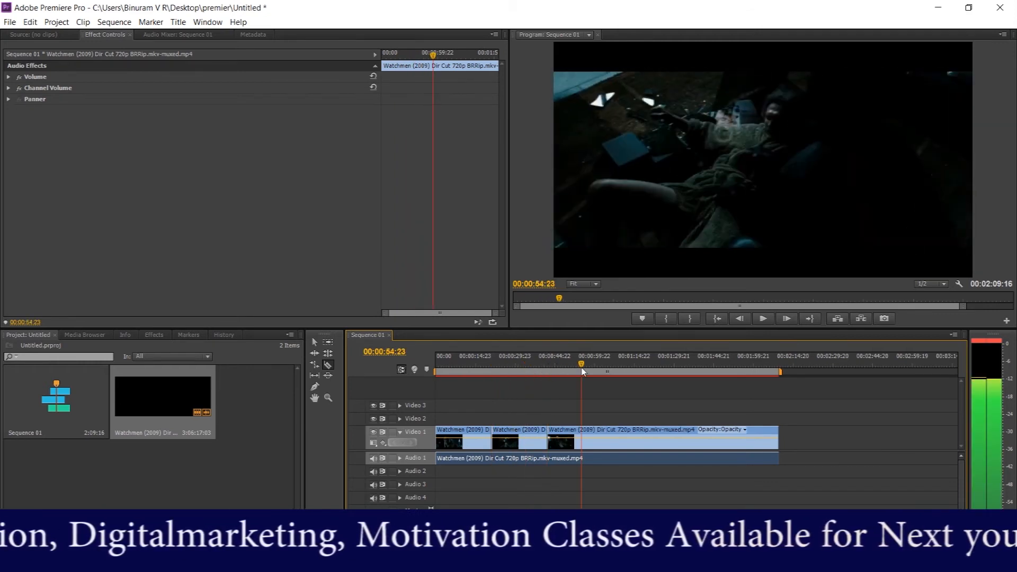
{"action": "left_click_drag", "start_coordinate": [582, 366], "coordinate": [628, 376]}
{"action": "left_click", "coordinate": [629, 432]}
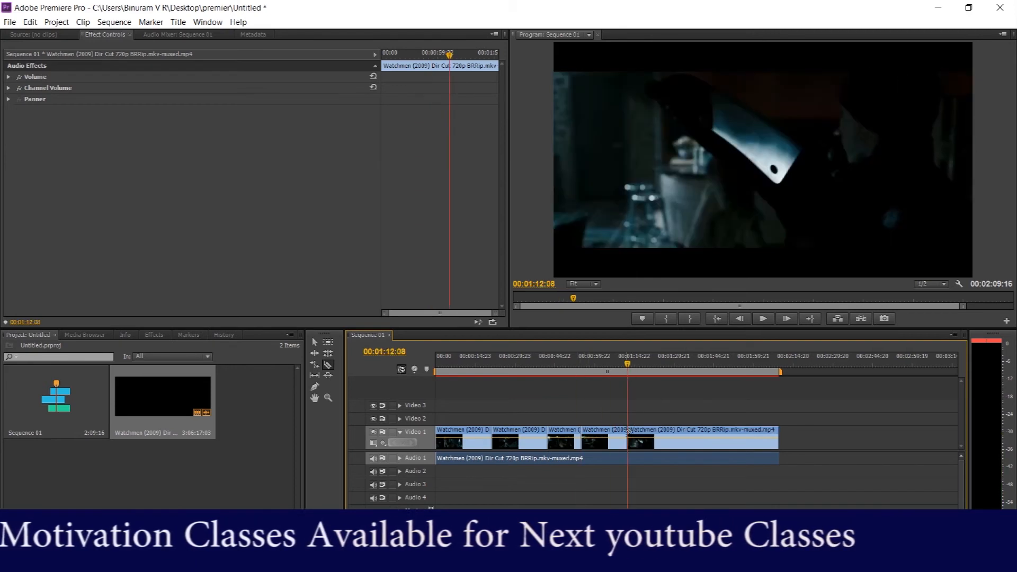
{"action": "left_click", "coordinate": [689, 364]}
{"action": "left_click", "coordinate": [691, 440]}
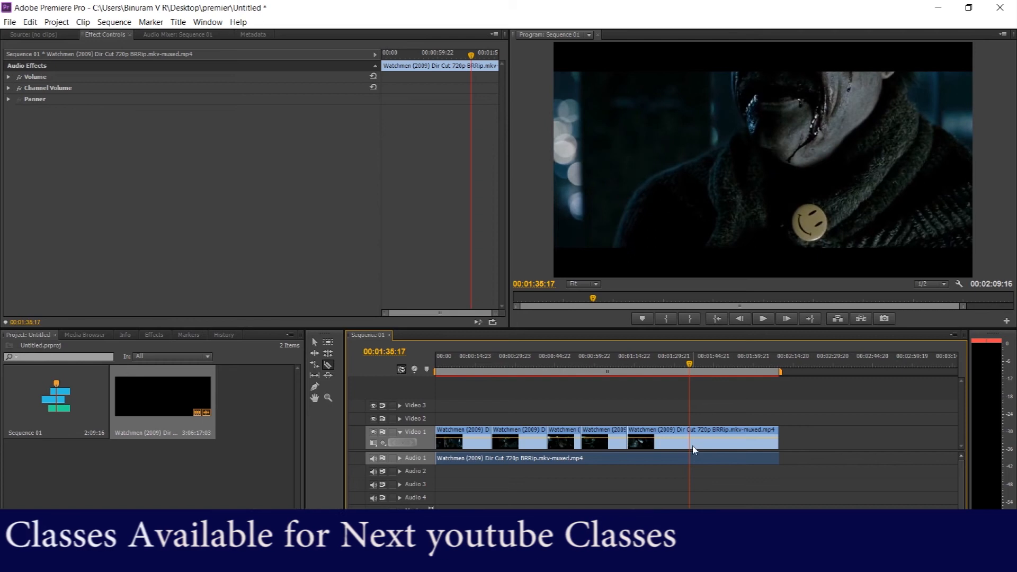
- Scrub back through the cuts to 00:00:22:23 and select several of the Video 1 pieces individually with the Selection tool
{"action": "left_click", "coordinate": [640, 368]}
{"action": "left_click_drag", "start_coordinate": [639, 368], "coordinate": [496, 369]}
{"action": "left_click", "coordinate": [316, 343]}
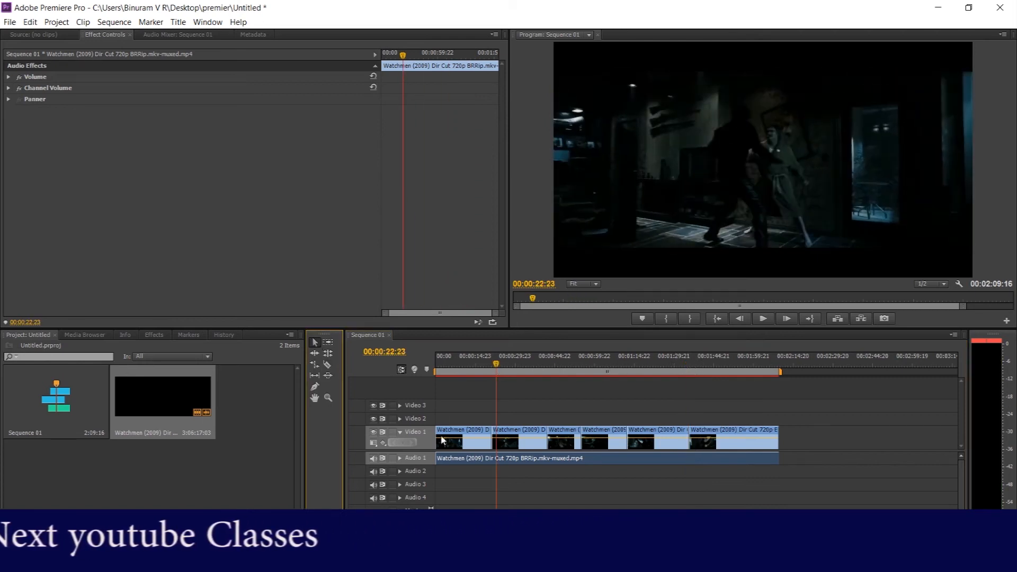
{"action": "left_click", "coordinate": [466, 436]}
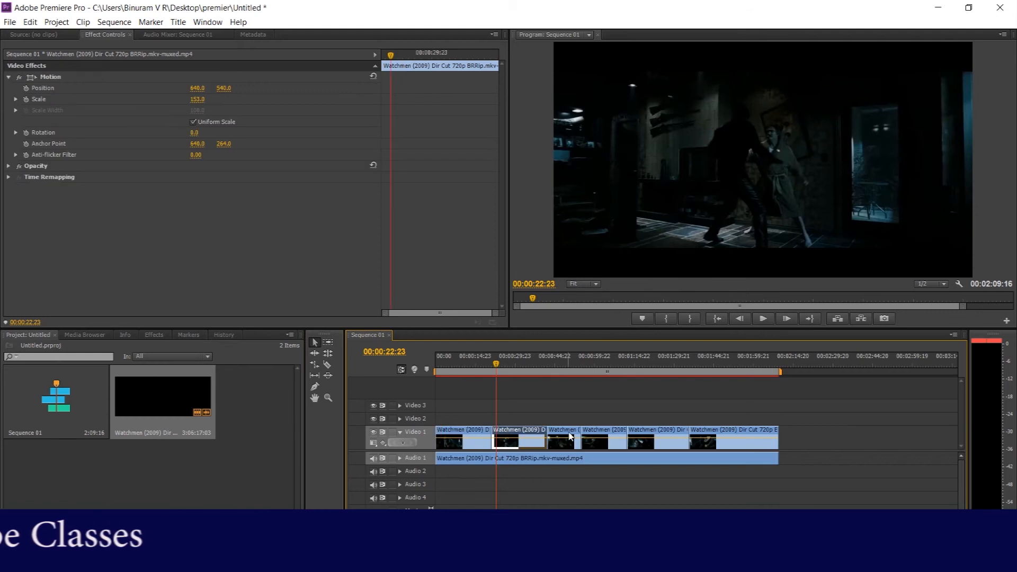
{"action": "left_click", "coordinate": [631, 435]}
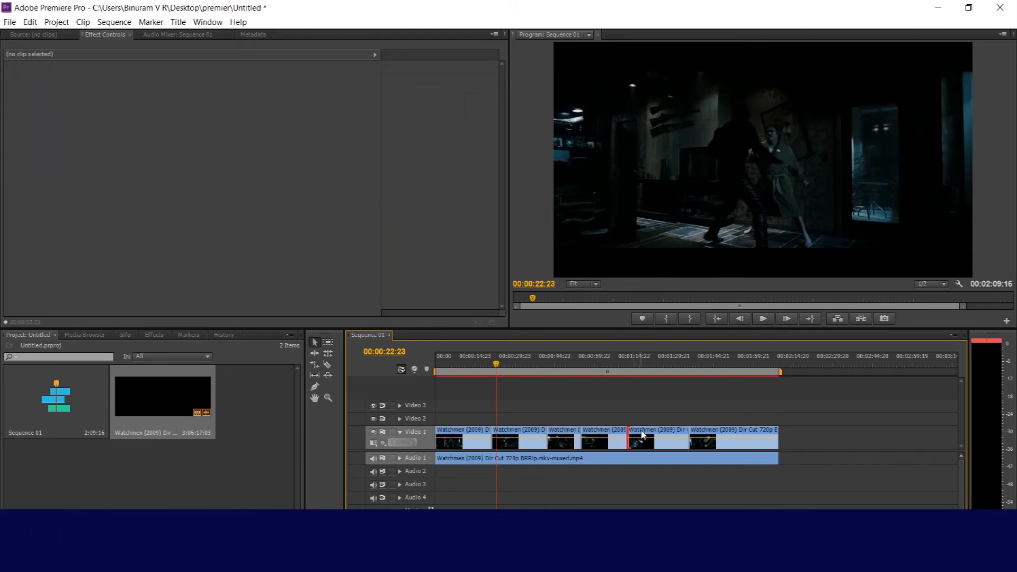
{"action": "left_click", "coordinate": [642, 435]}
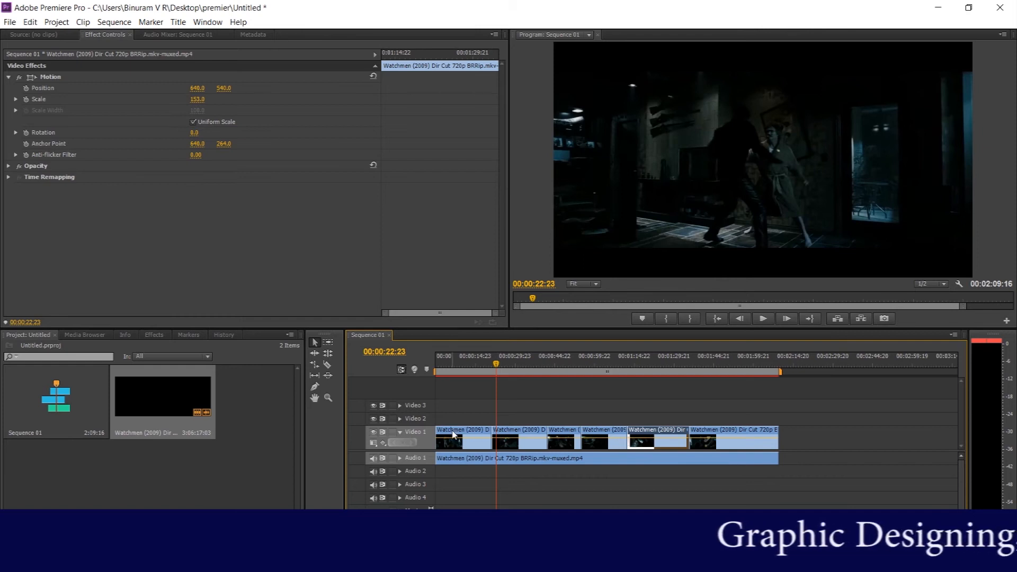
- Return the playhead to 00:00:00:00 and play the sequence past the first cut, stopping at 00:00:23:08
{"action": "left_click_drag", "start_coordinate": [490, 364], "coordinate": [436, 365]}
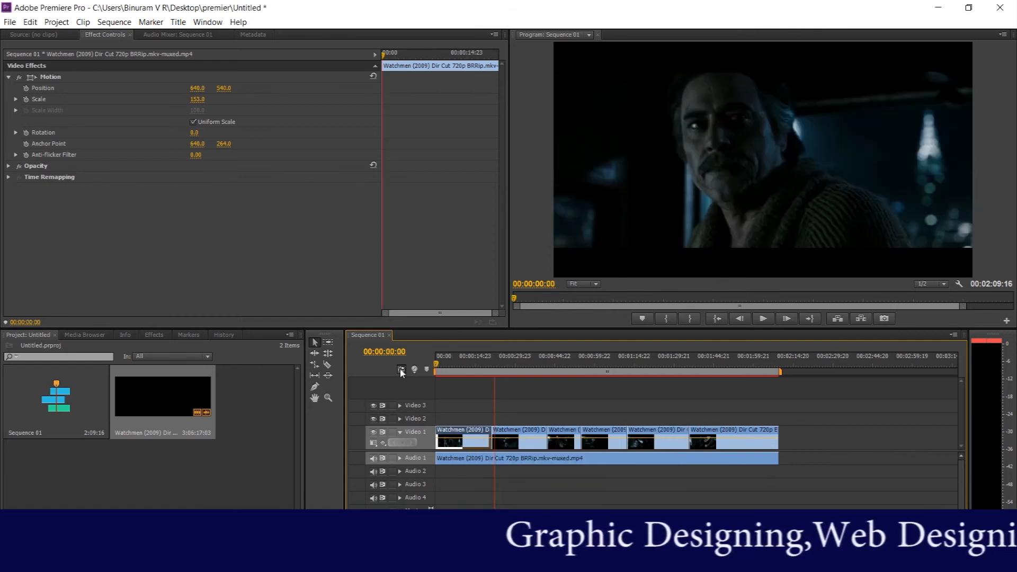
{"action": "left_click", "coordinate": [767, 317]}
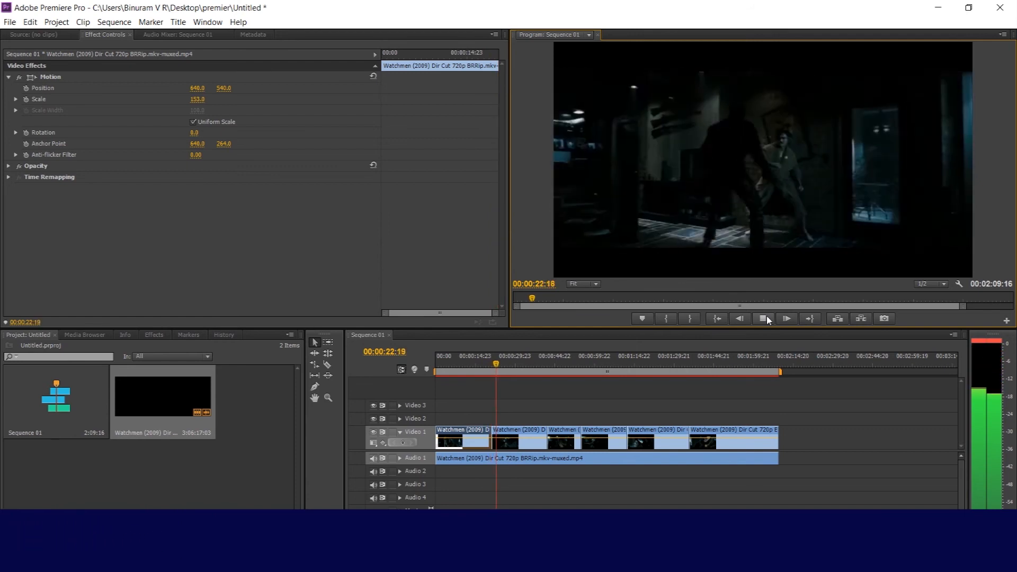
{"action": "left_click", "coordinate": [767, 316]}
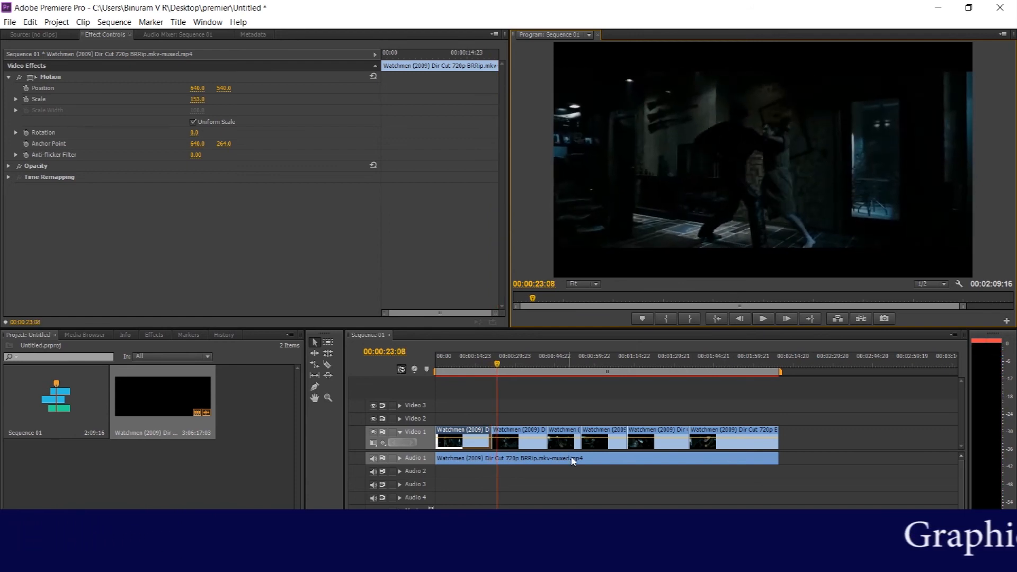
- Slow down the second Video 1 piece through its Speed/Duration settings
{"action": "right_click", "coordinate": [521, 448]}
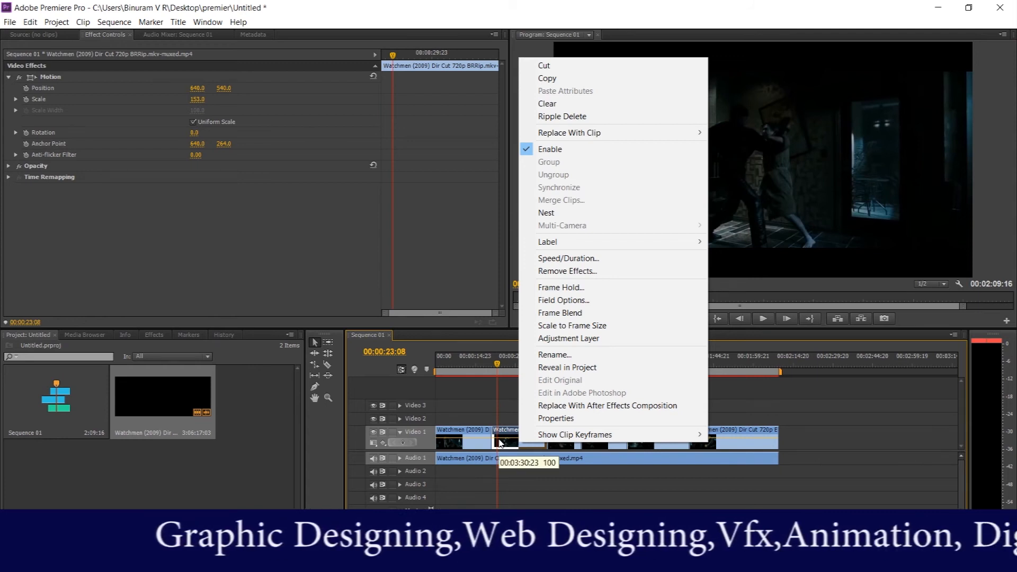
{"action": "left_click", "coordinate": [574, 262]}
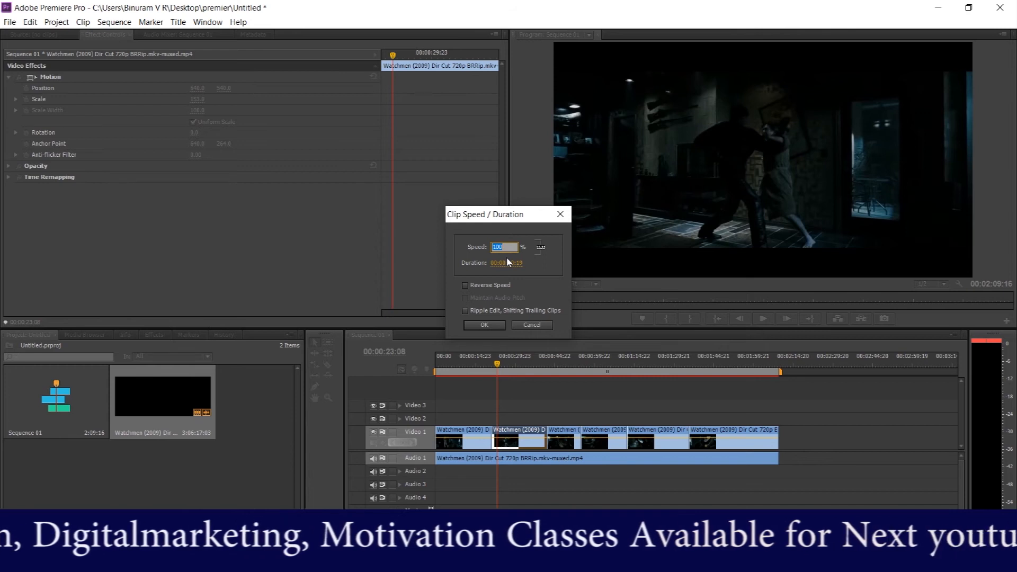
{"action": "left_click", "coordinate": [478, 325]}
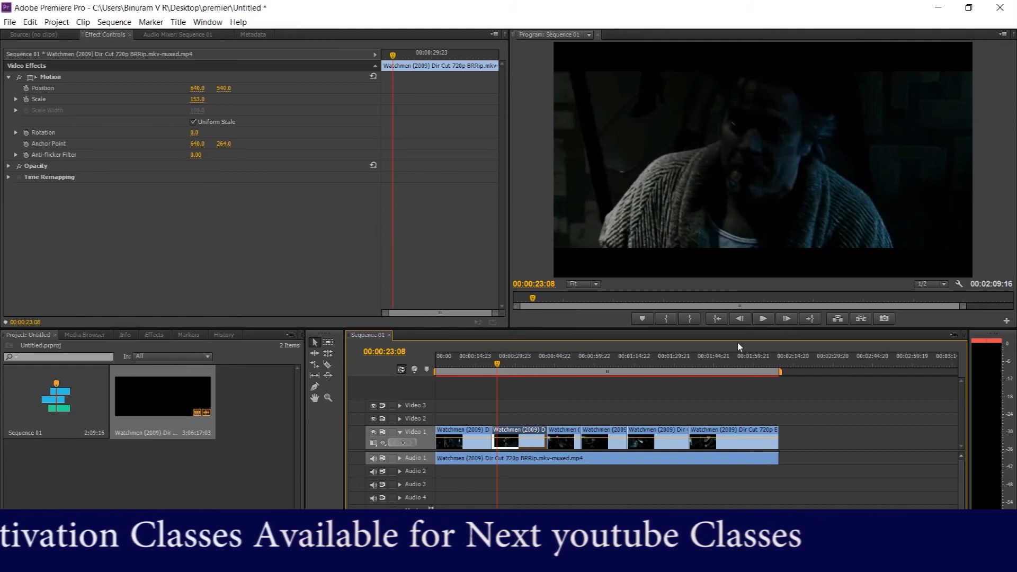
- Play the slowed second piece up to 00:00:30:08 and split it there with the Razor tool
{"action": "left_click", "coordinate": [765, 317]}
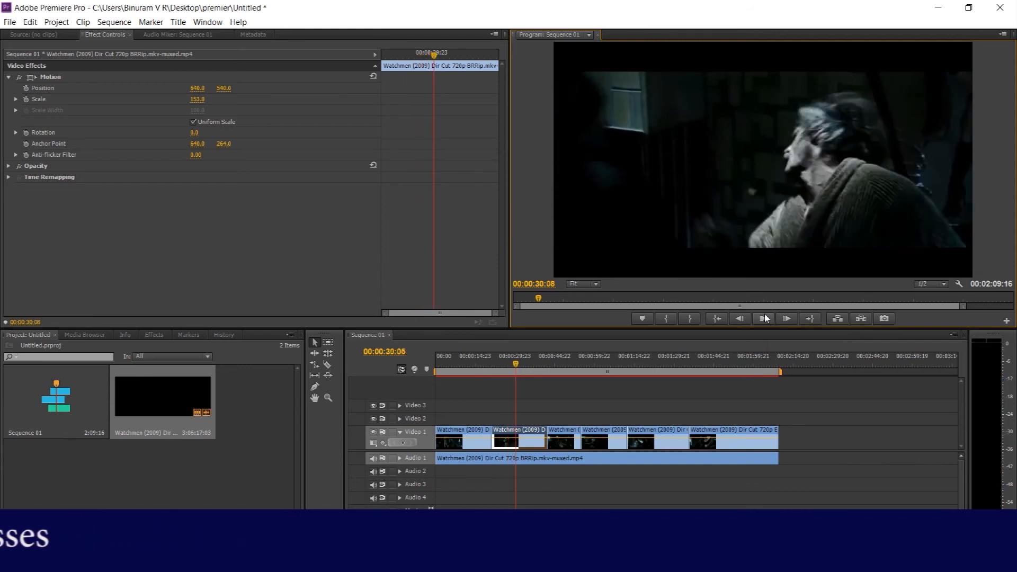
{"action": "left_click", "coordinate": [328, 366]}
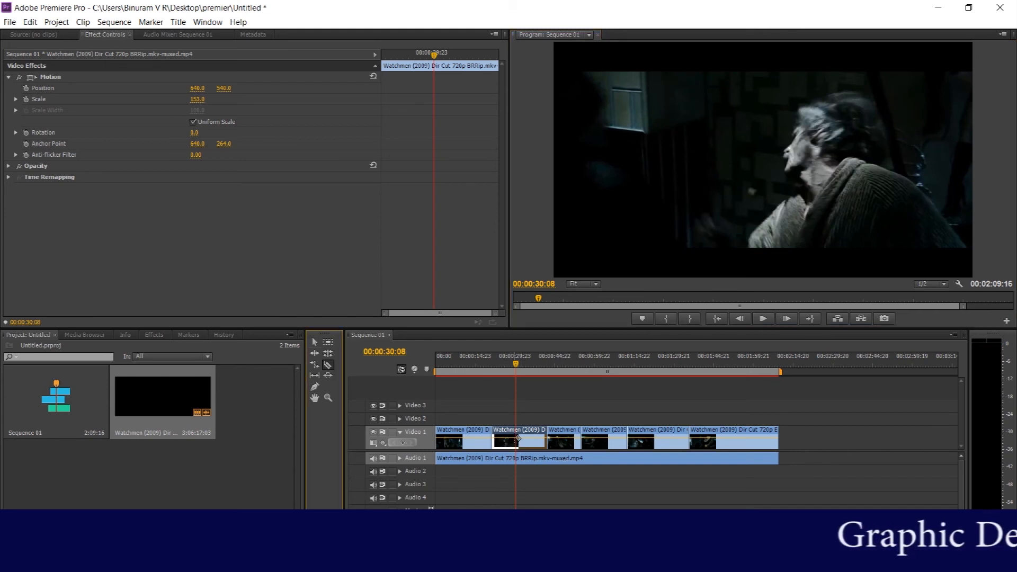
{"action": "left_click", "coordinate": [517, 437]}
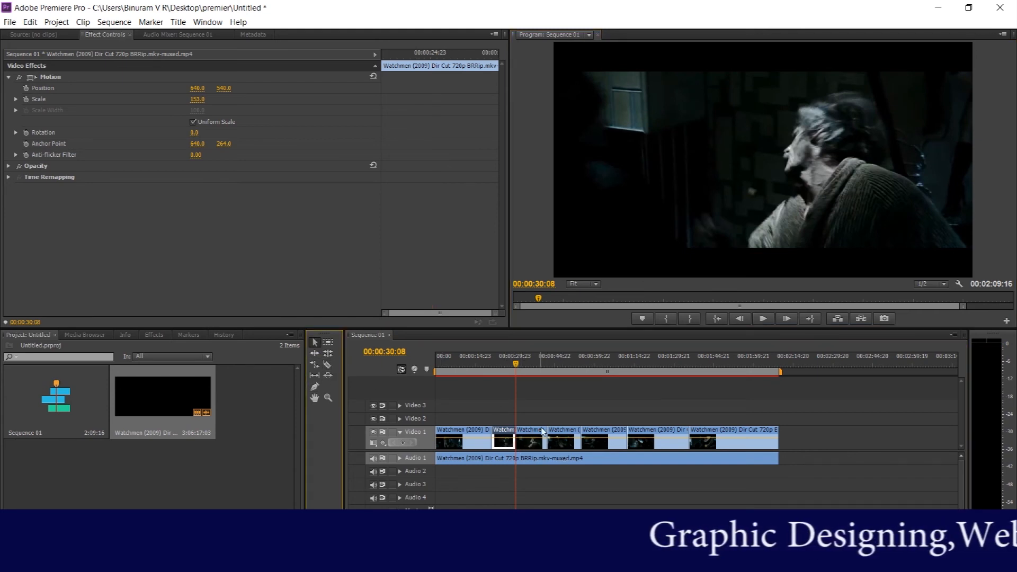
- Try speeding up the Video 1 piece after the 00:00:30:08 cut through its Speed/Duration settings
{"action": "right_click", "coordinate": [535, 438]}
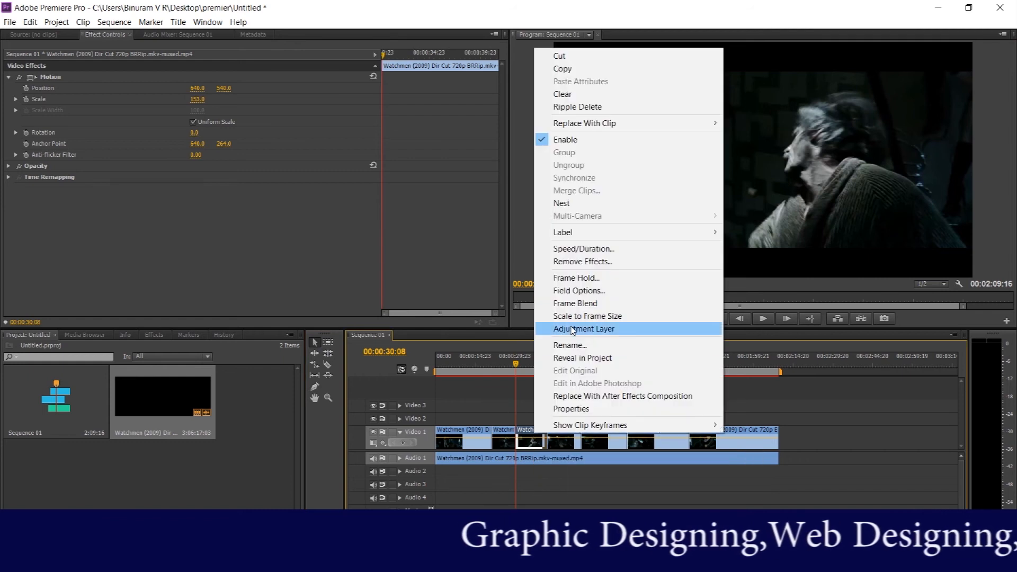
{"action": "left_click", "coordinate": [547, 249]}
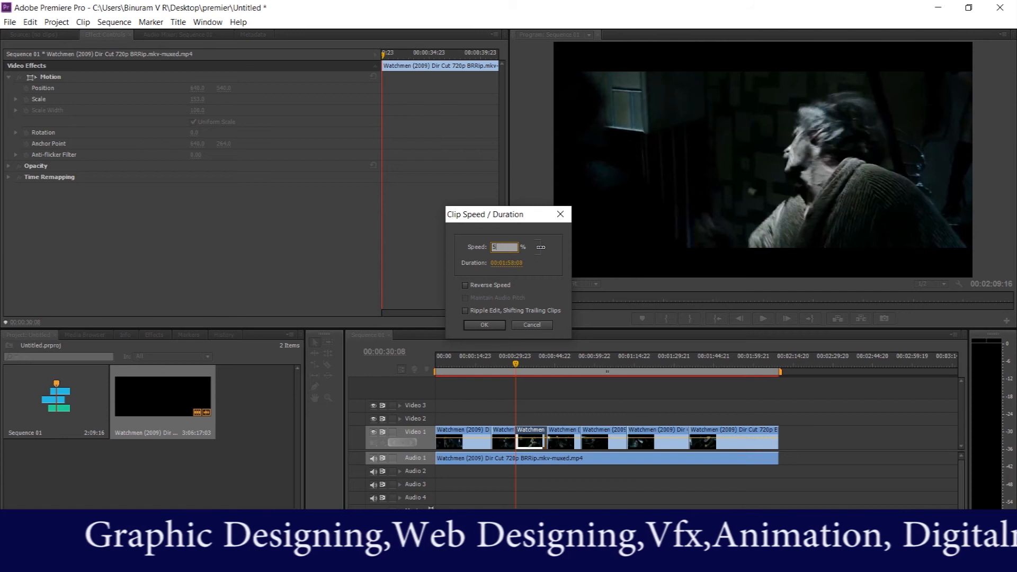
{"action": "key", "text": "Return"}
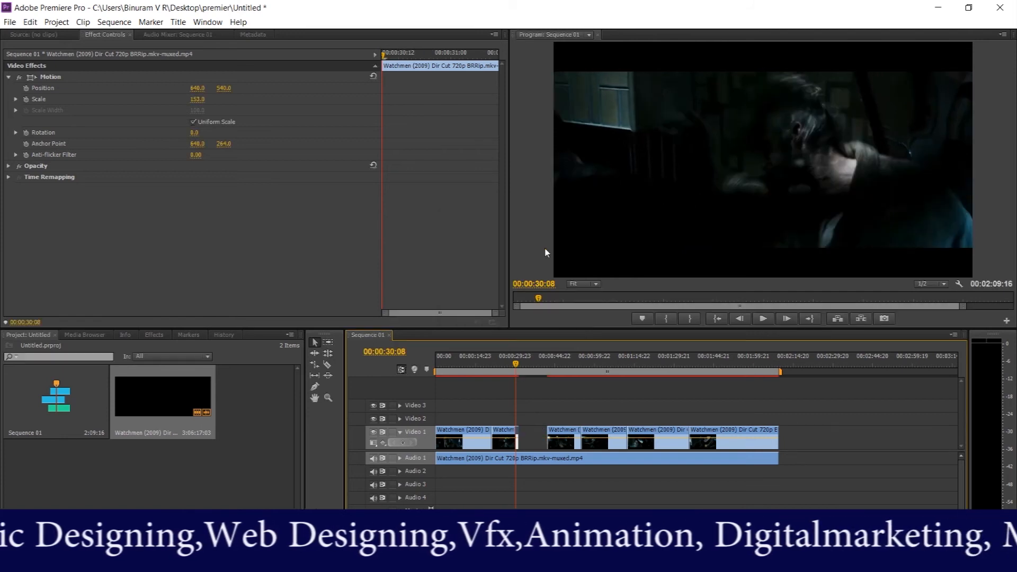
- Play the sequence from before the sped-up piece through 00:00:32:15, and undo its speed change
{"action": "left_click_drag", "start_coordinate": [535, 369], "coordinate": [488, 371]}
{"action": "left_click", "coordinate": [757, 318]}
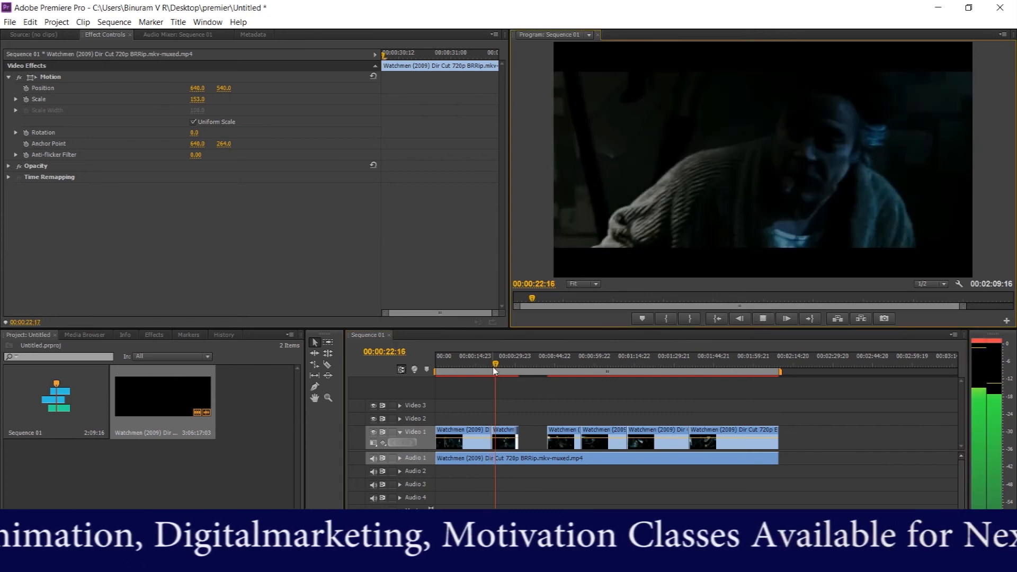
{"action": "left_click", "coordinate": [501, 364]}
{"action": "key", "text": "space"}
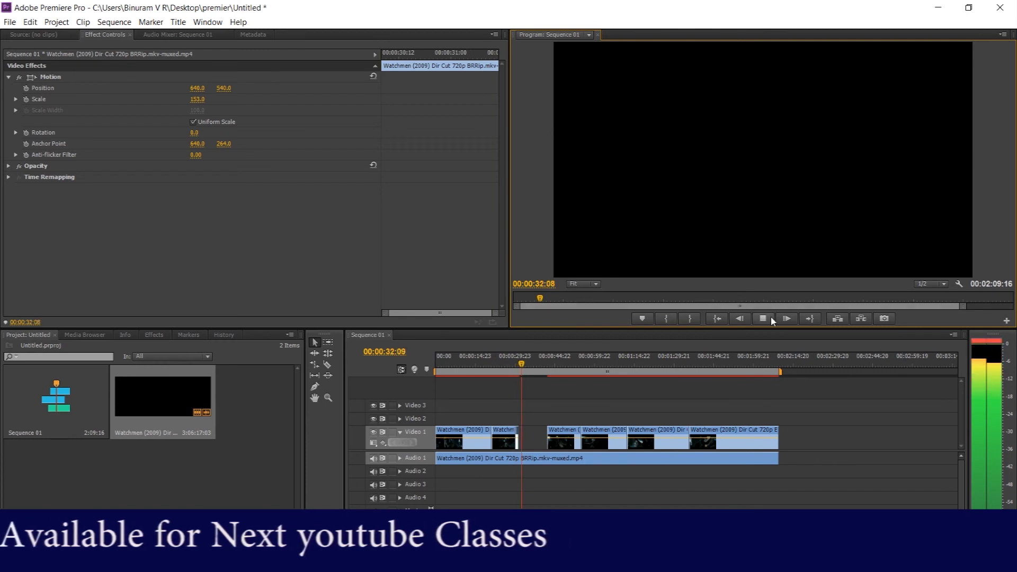
{"action": "key", "text": "space"}
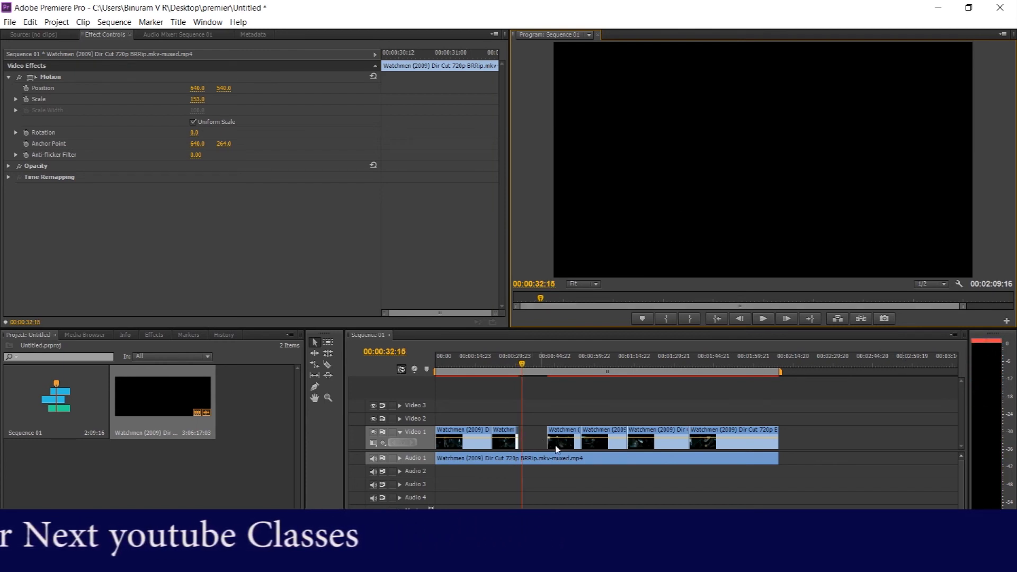
{"action": "key", "text": "ctrl+z"}
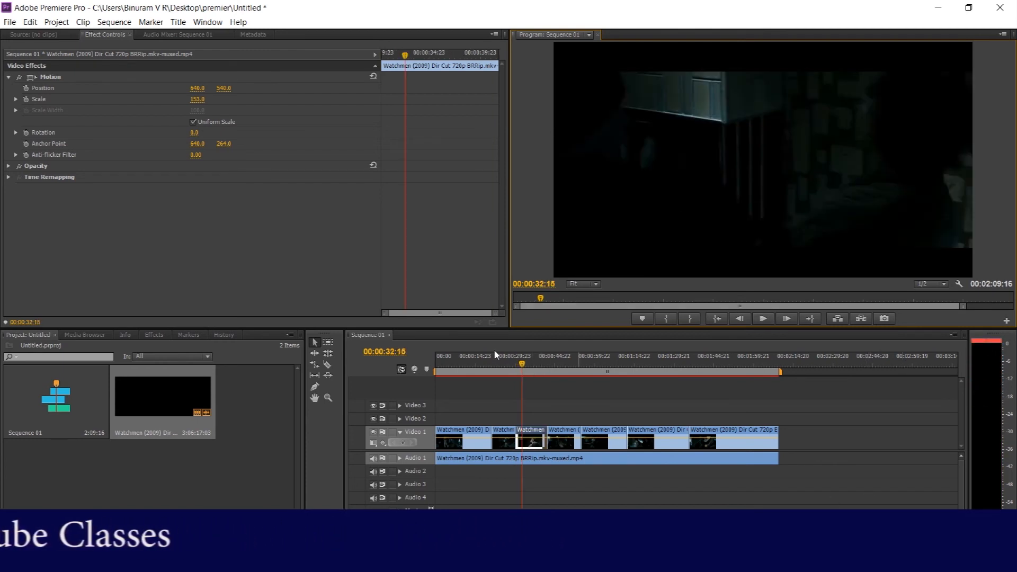
- Set the speed of the piece after the 00:00:30:08 cut to 200% and play the sequence from 00:00:24:14
{"action": "right_click", "coordinate": [534, 436]}
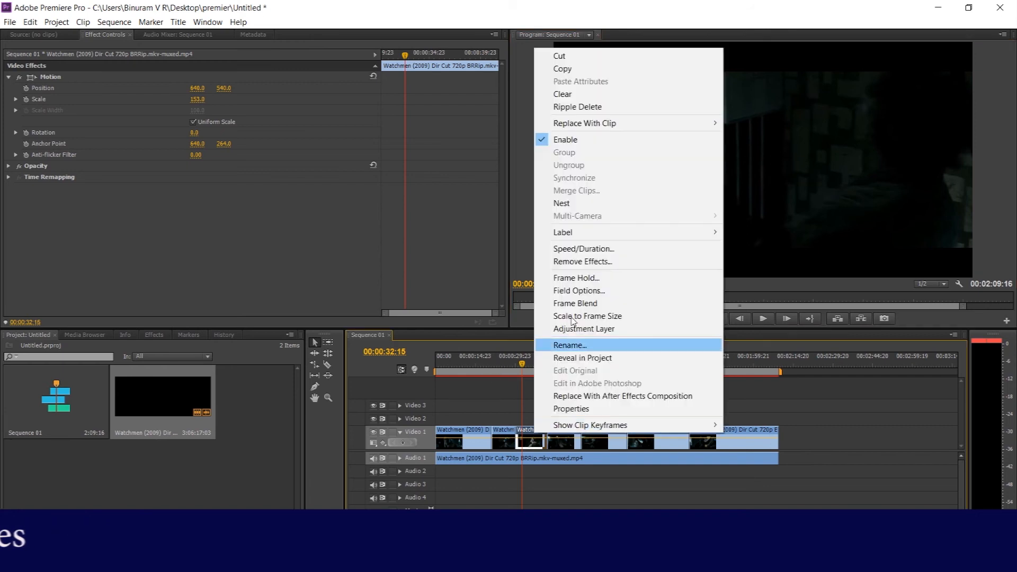
{"action": "left_click", "coordinate": [574, 249]}
{"action": "type", "text": "200"}
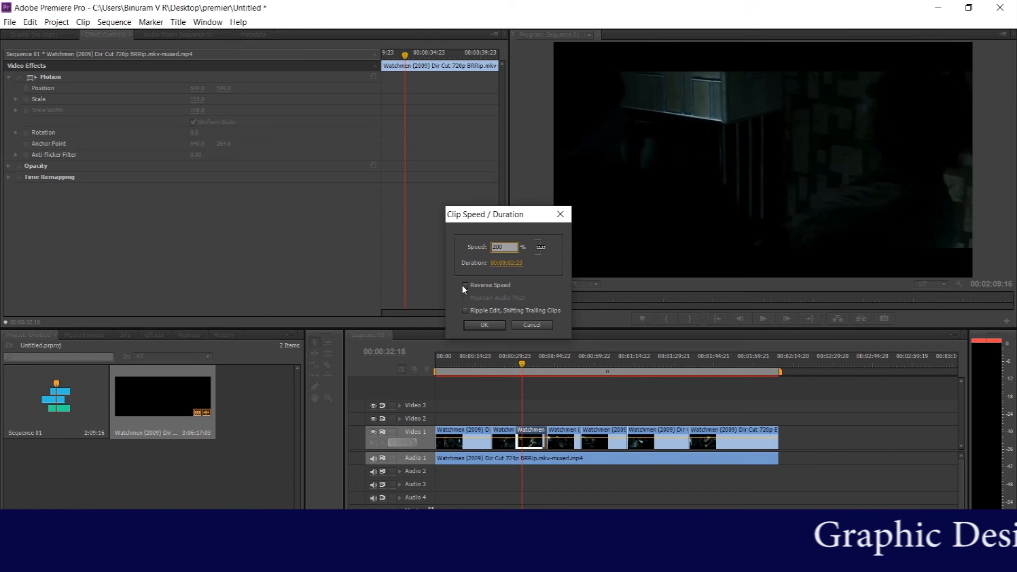
{"action": "left_click", "coordinate": [494, 325]}
{"action": "left_click_drag", "start_coordinate": [522, 365], "coordinate": [501, 366]}
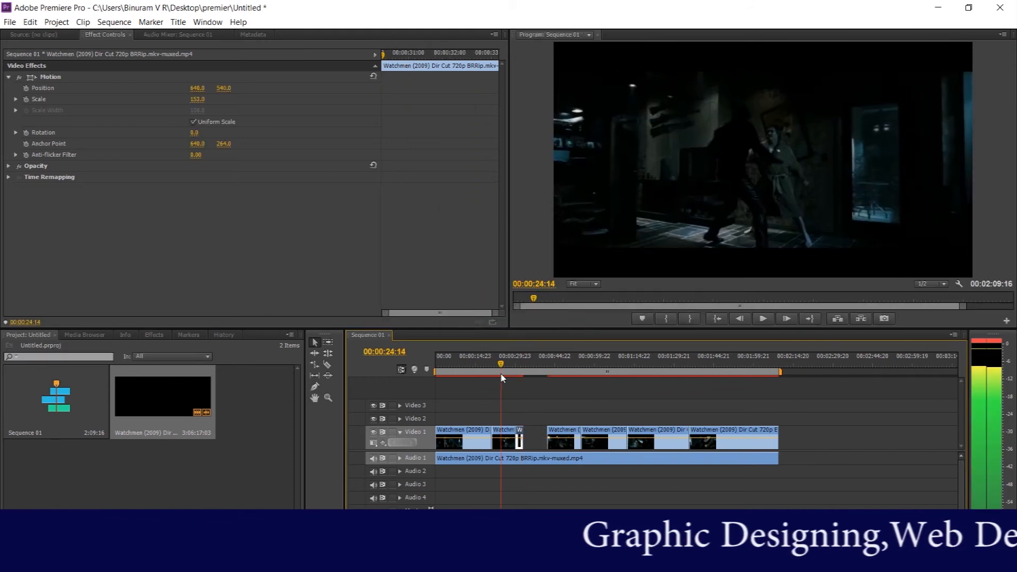
{"action": "left_click", "coordinate": [763, 318]}
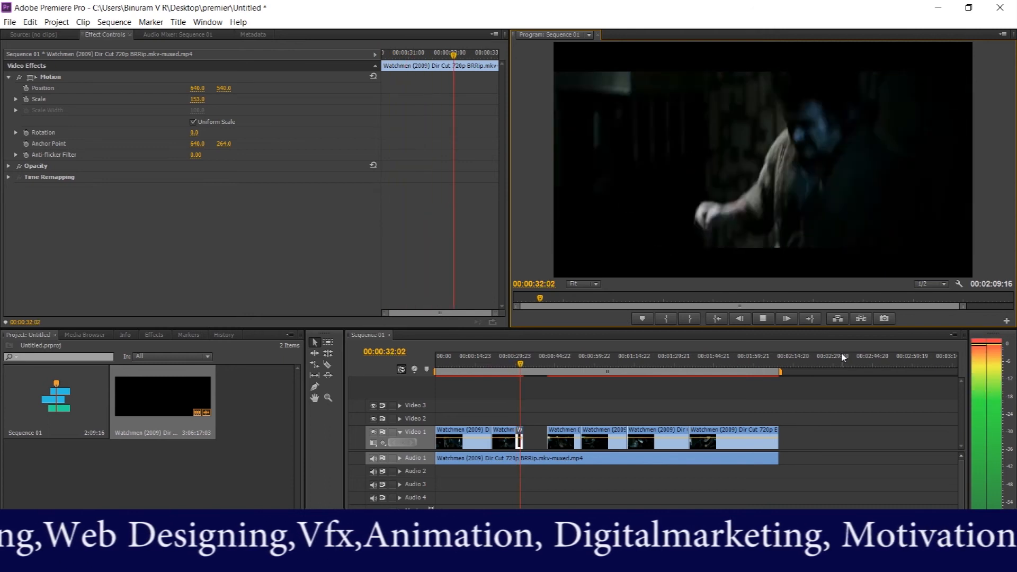
- Stop playback and move the next Video 1 piece up against the sped-up piece to close the gap
{"action": "left_click", "coordinate": [763, 319]}
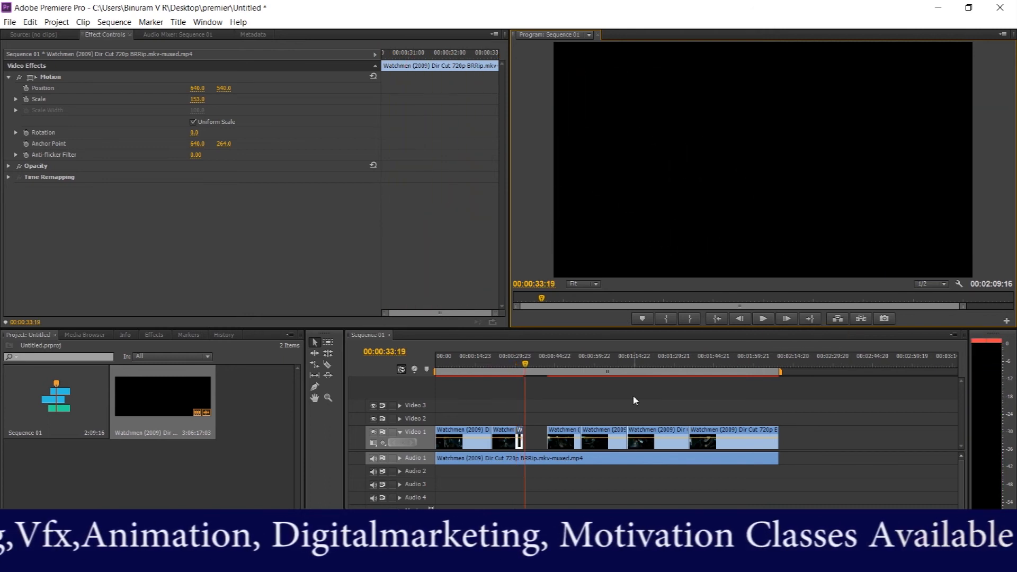
{"action": "left_click_drag", "start_coordinate": [561, 434], "coordinate": [539, 435]}
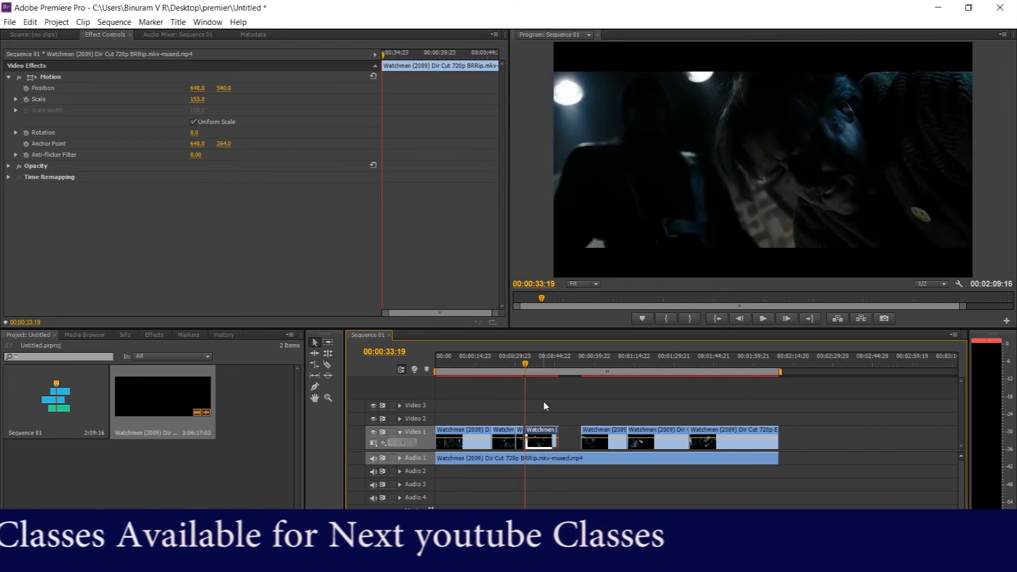
{"action": "left_click_drag", "start_coordinate": [530, 363], "coordinate": [513, 365]}
{"action": "left_click_drag", "start_coordinate": [540, 432], "coordinate": [540, 432]}
{"action": "left_click", "coordinate": [568, 425]}
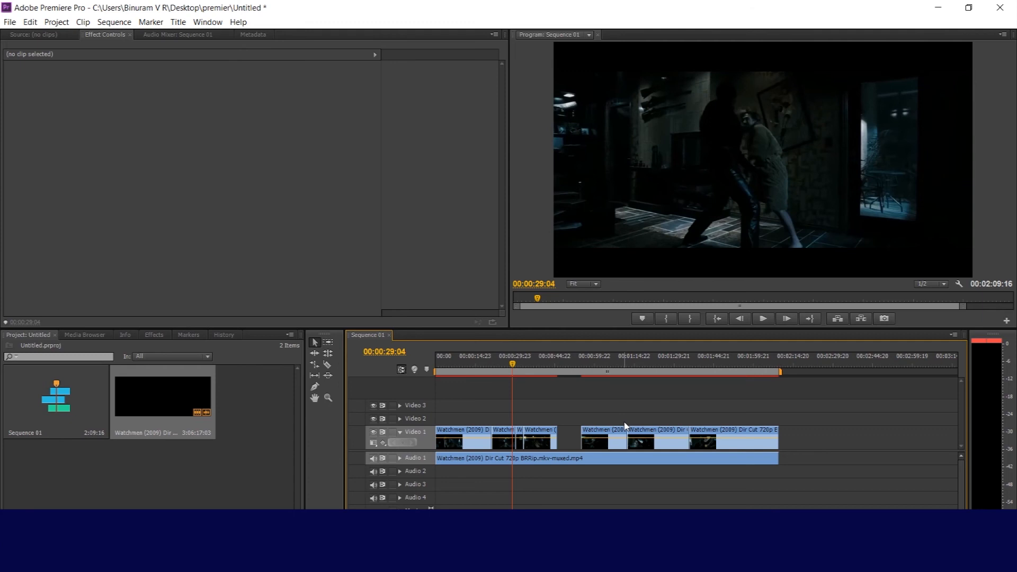
- Play the sequence from 00:00:29:09 to 00:00:44:18 and move the following Video 1 piece to close the next gap
{"action": "key", "text": "equal"}
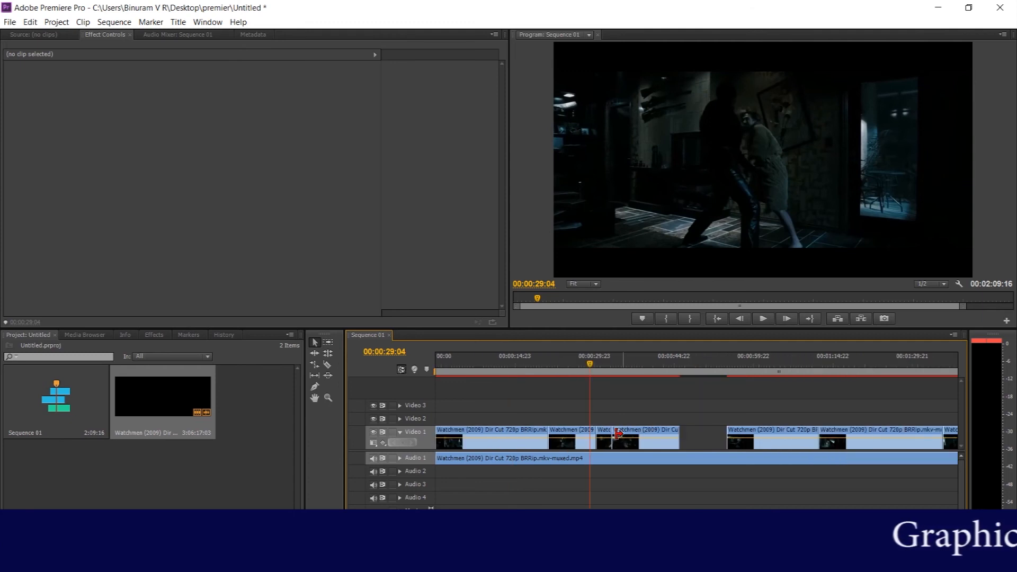
{"action": "left_click_drag", "start_coordinate": [590, 358], "coordinate": [591, 369]}
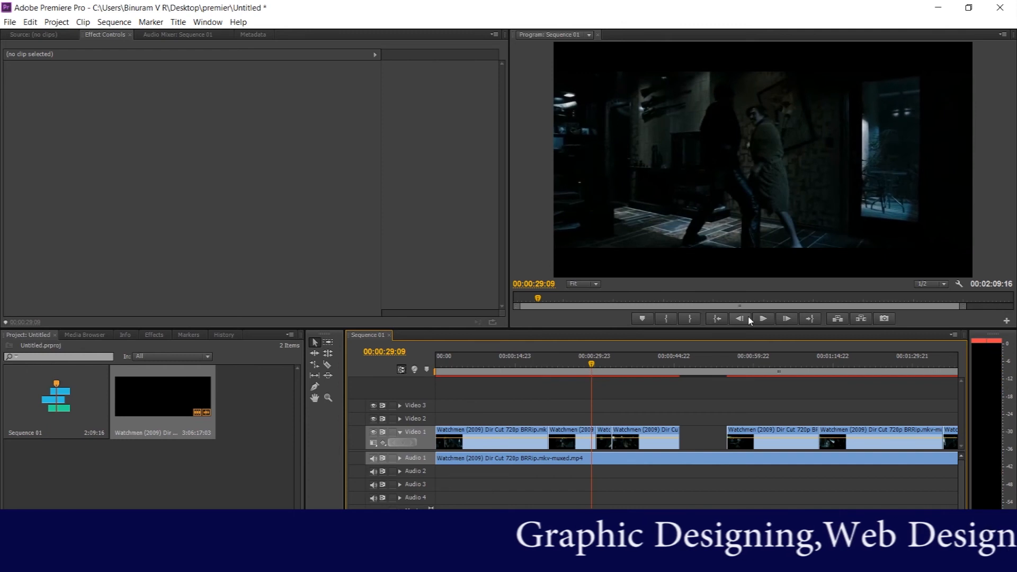
{"action": "left_click", "coordinate": [763, 318]}
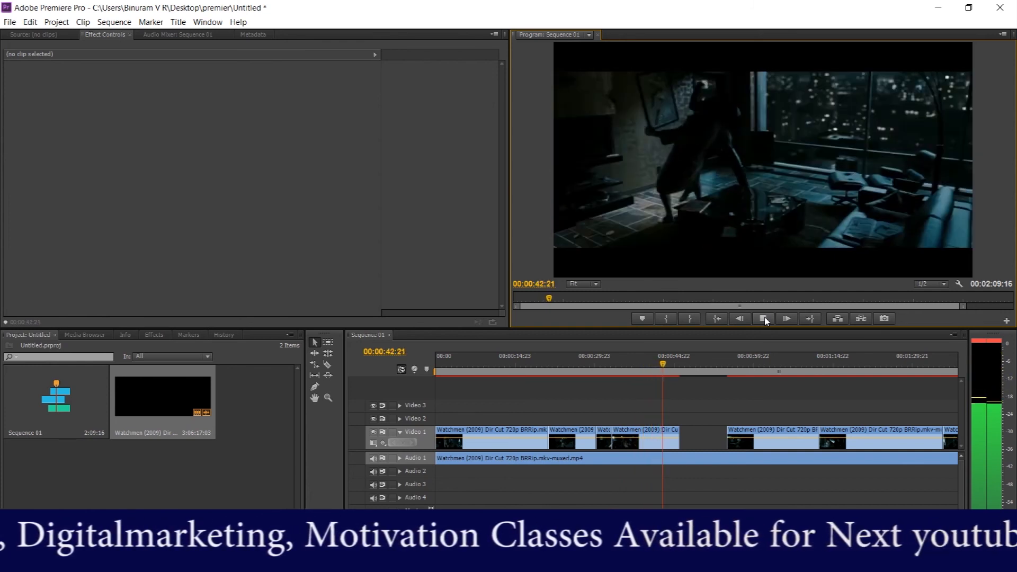
{"action": "left_click", "coordinate": [763, 319]}
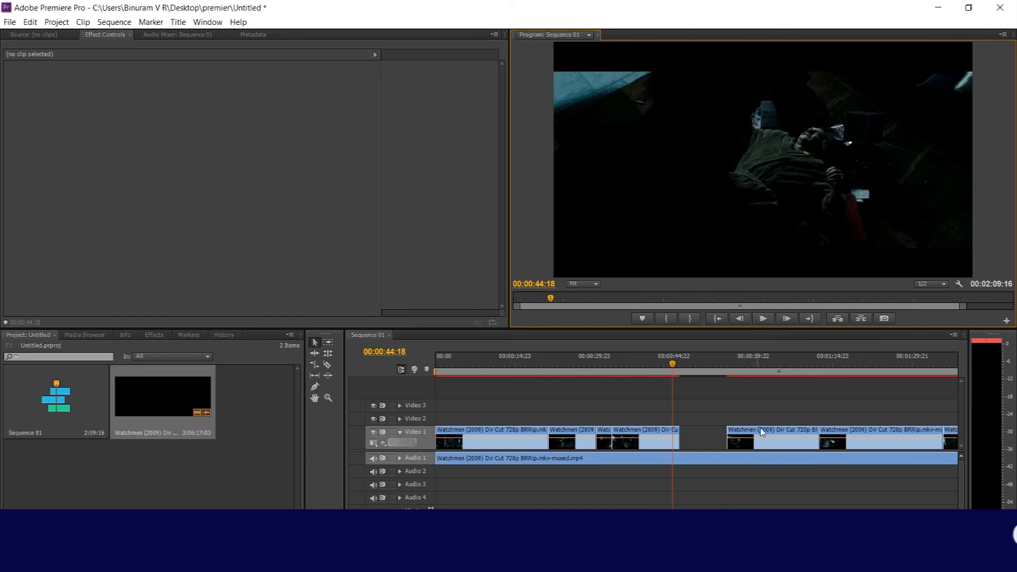
{"action": "left_click_drag", "start_coordinate": [761, 432], "coordinate": [714, 432]}
- Play the last Video 1 piece from 00:01:45:14 and split it at 00:01:54:16 with the Razor tool
{"action": "left_click_drag", "start_coordinate": [675, 363], "coordinate": [771, 395]}
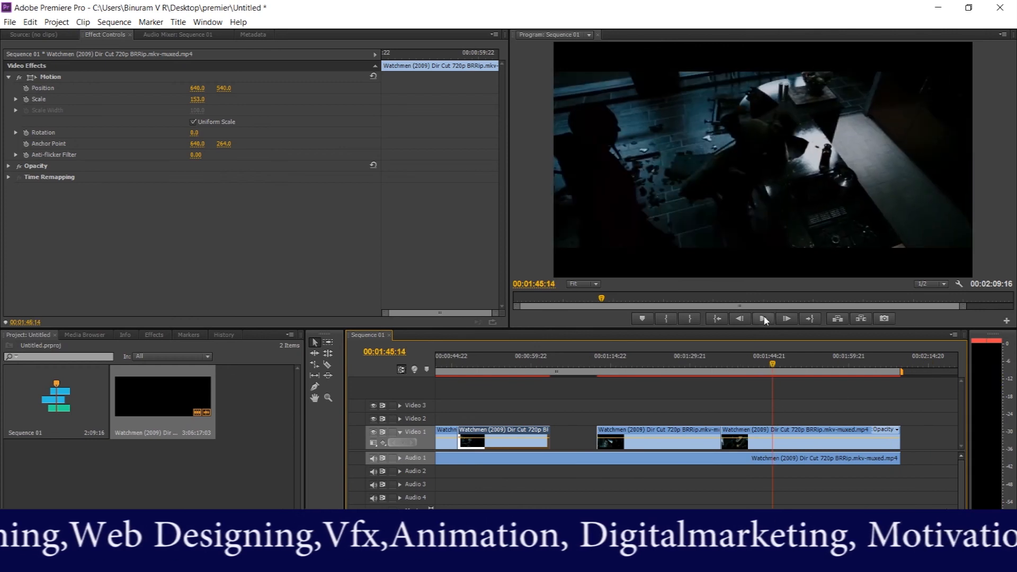
{"action": "left_click", "coordinate": [764, 319]}
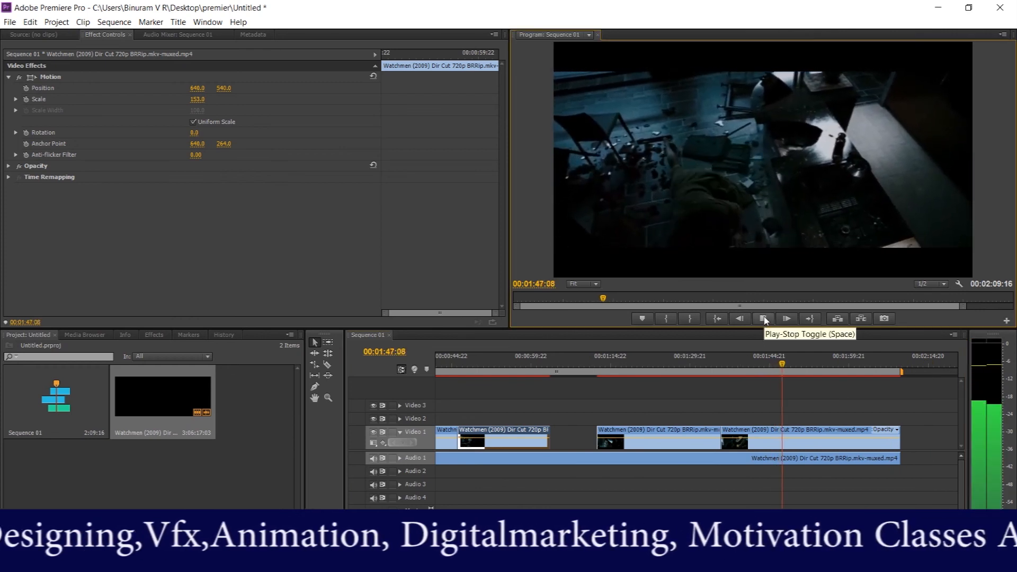
{"action": "left_click", "coordinate": [804, 366]}
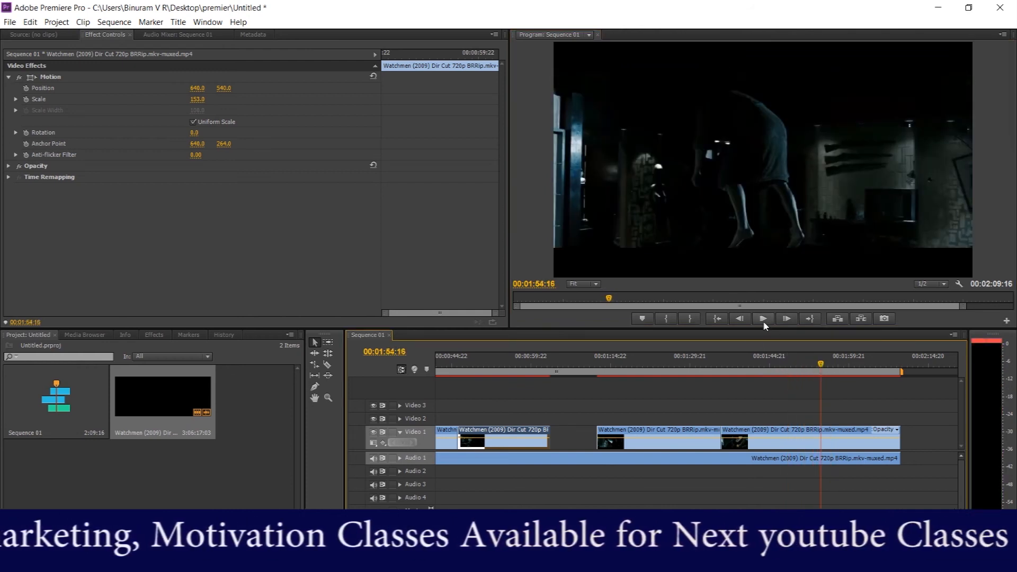
{"action": "left_click", "coordinate": [821, 441]}
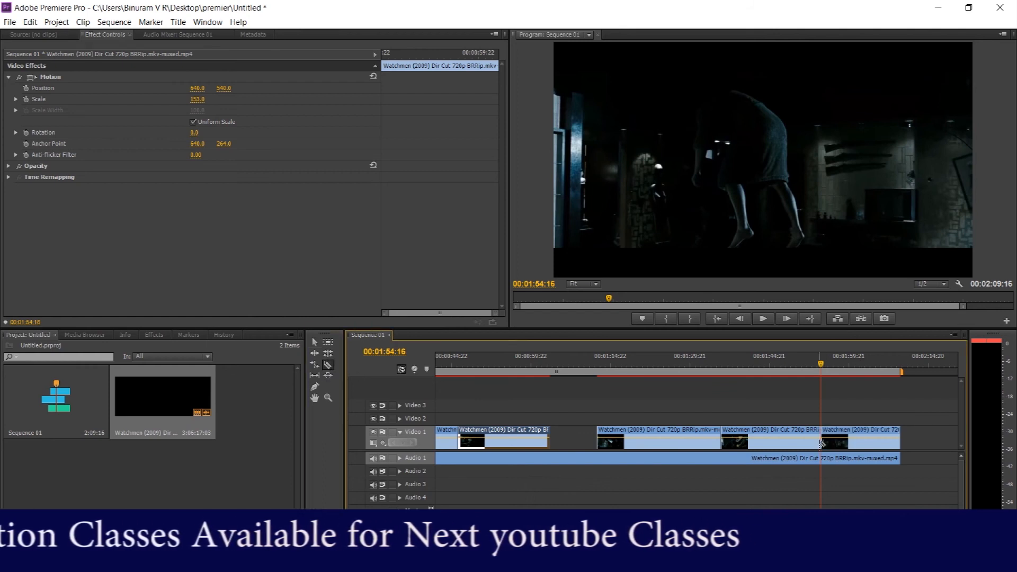
- Split the last Video 1 piece at 00:02:05:06 with the Razor tool and delete the remainder after the cut
{"action": "left_click", "coordinate": [764, 320]}
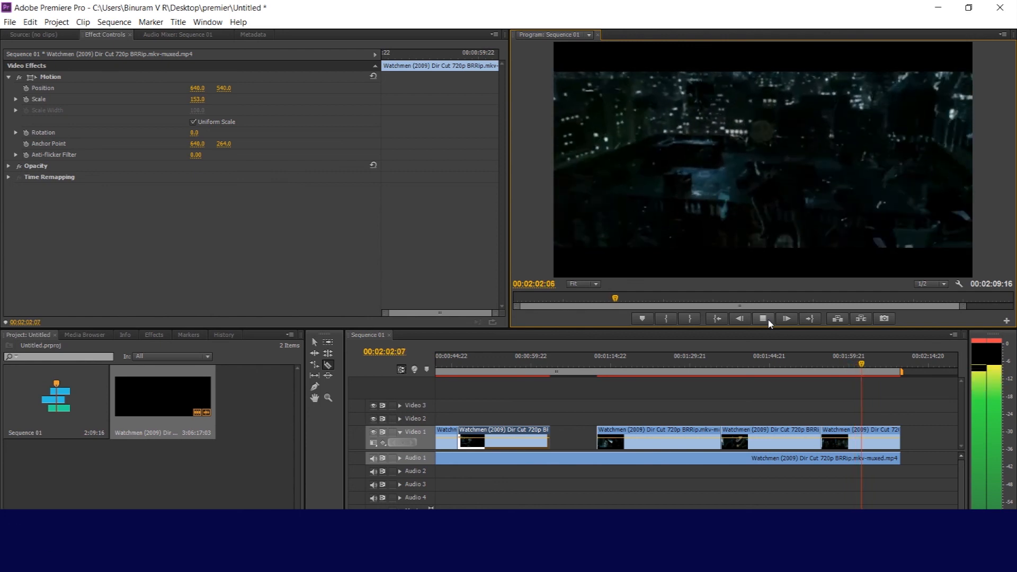
{"action": "left_click", "coordinate": [769, 322]}
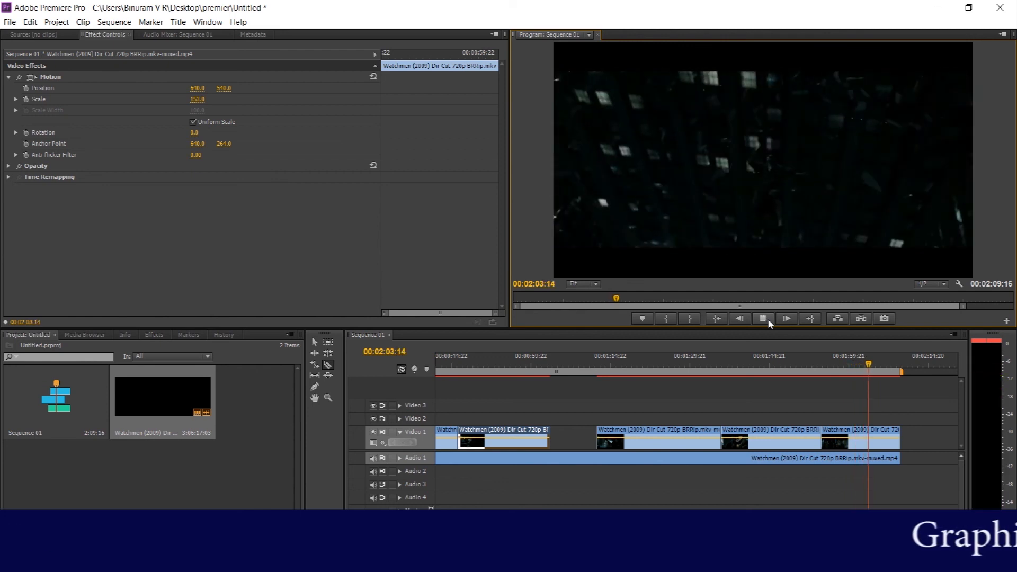
{"action": "left_click", "coordinate": [763, 319]}
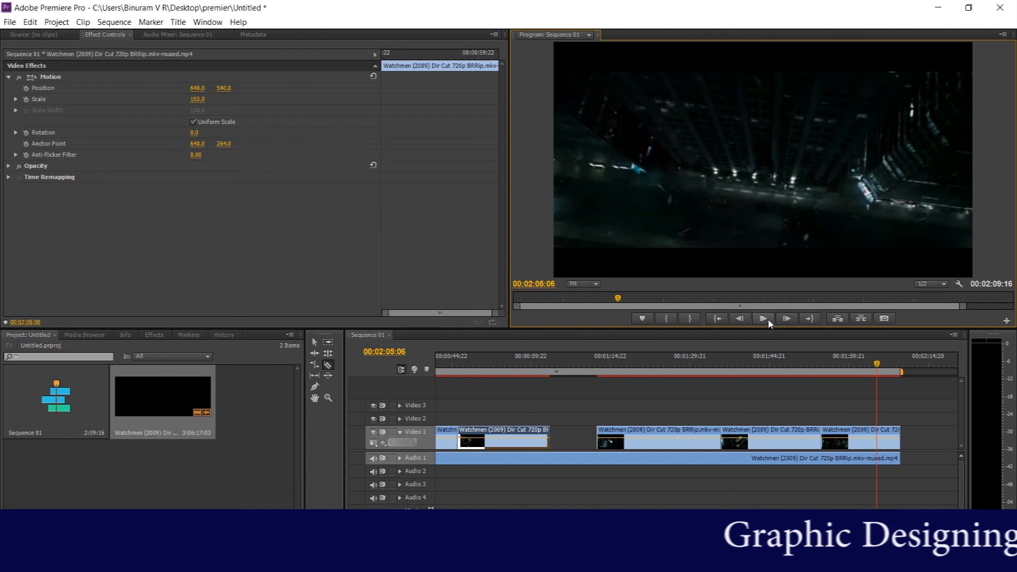
{"action": "left_click", "coordinate": [882, 443]}
{"action": "left_click", "coordinate": [315, 342]}
{"action": "left_click", "coordinate": [899, 434]}
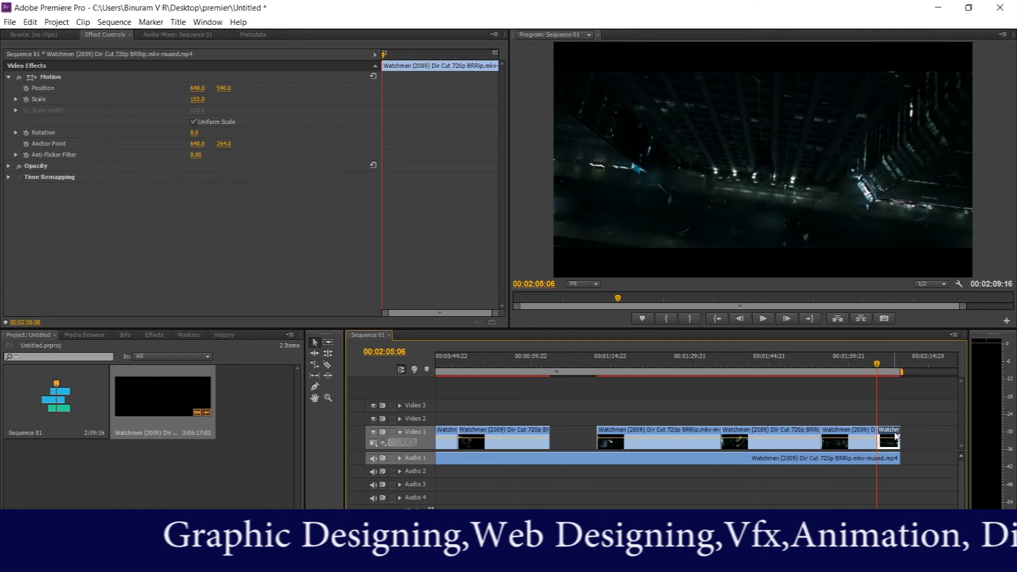
{"action": "key", "text": "Delete"}
- Duplicate the last Video 1 piece directly after itself and split the copy at 00:02:08:11 with the Razor tool
{"action": "left_click", "coordinate": [839, 434]}
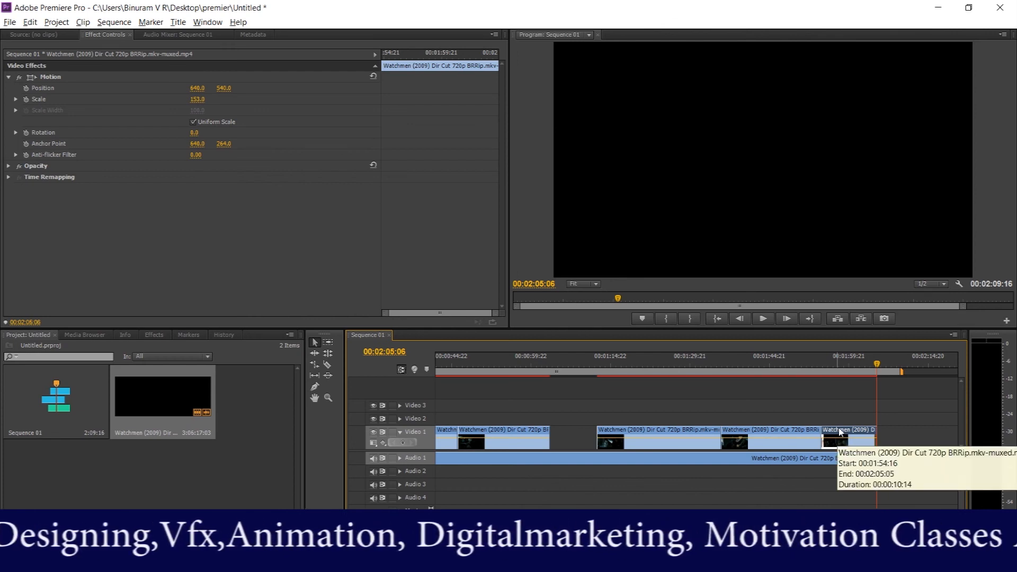
{"action": "left_click_drag", "start_coordinate": [839, 433], "coordinate": [902, 430]}
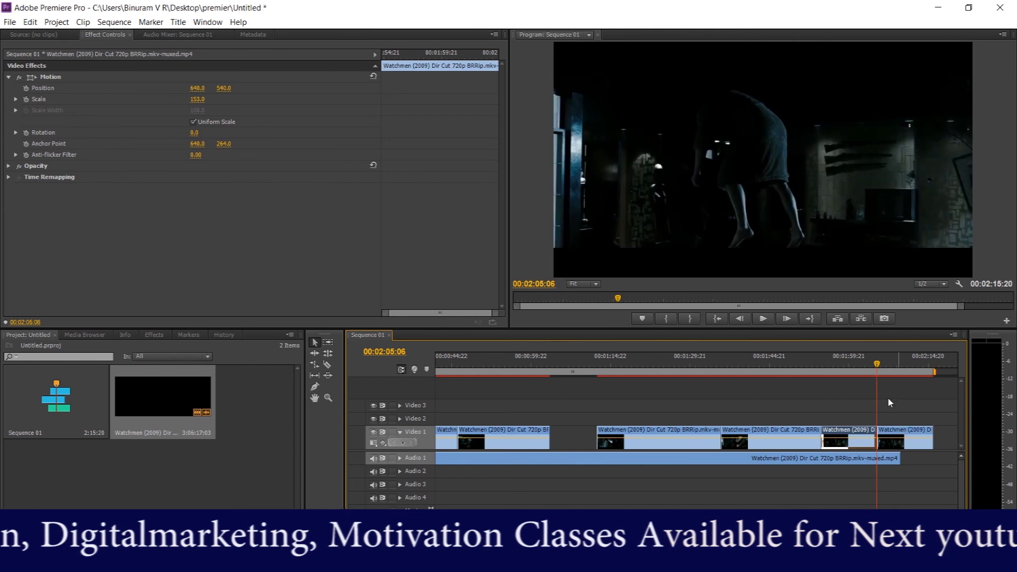
{"action": "left_click", "coordinate": [837, 373]}
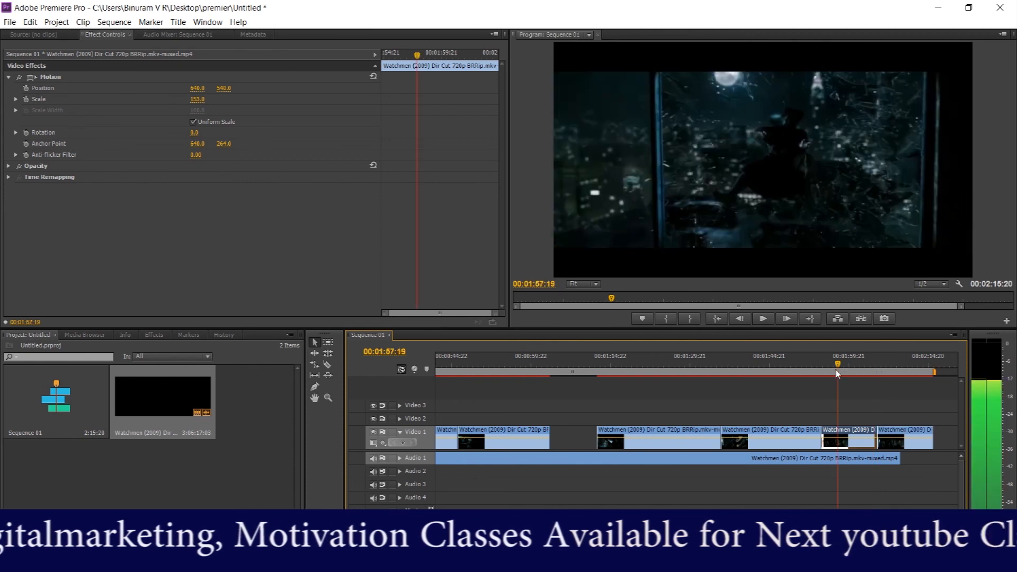
{"action": "left_click", "coordinate": [765, 319]}
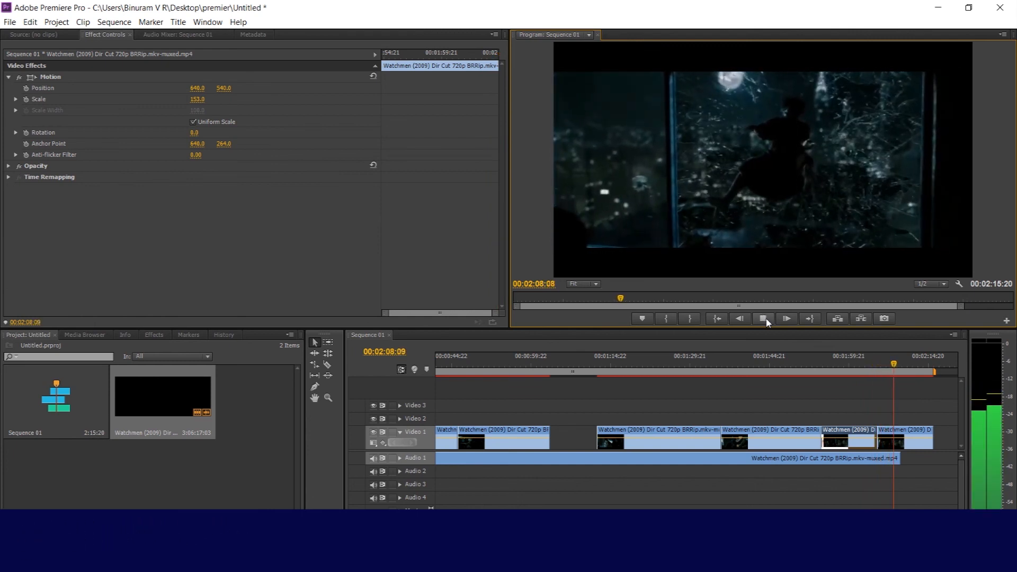
{"action": "left_click", "coordinate": [767, 322]}
{"action": "left_click", "coordinate": [328, 366]}
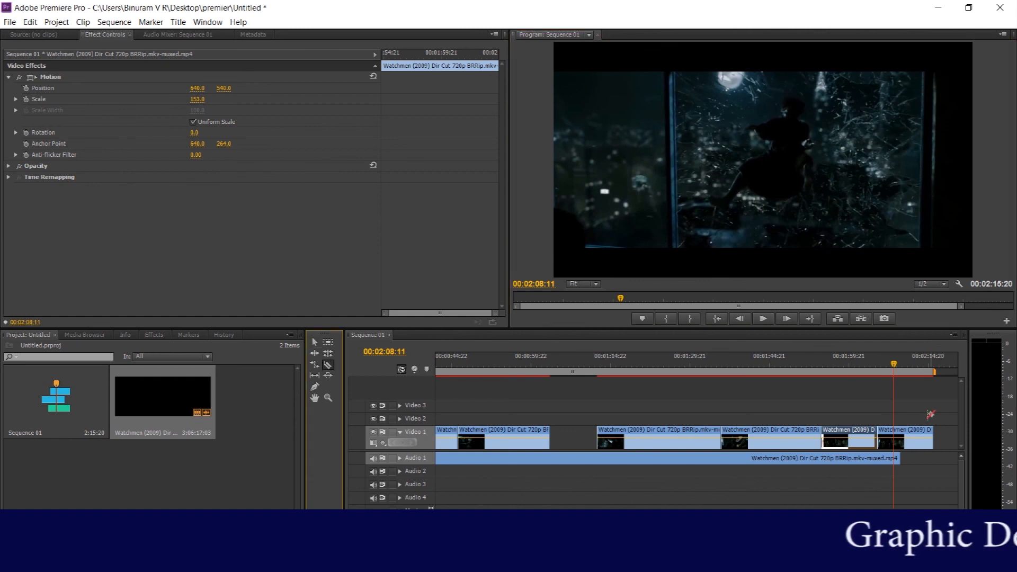
{"action": "left_click", "coordinate": [895, 432]}
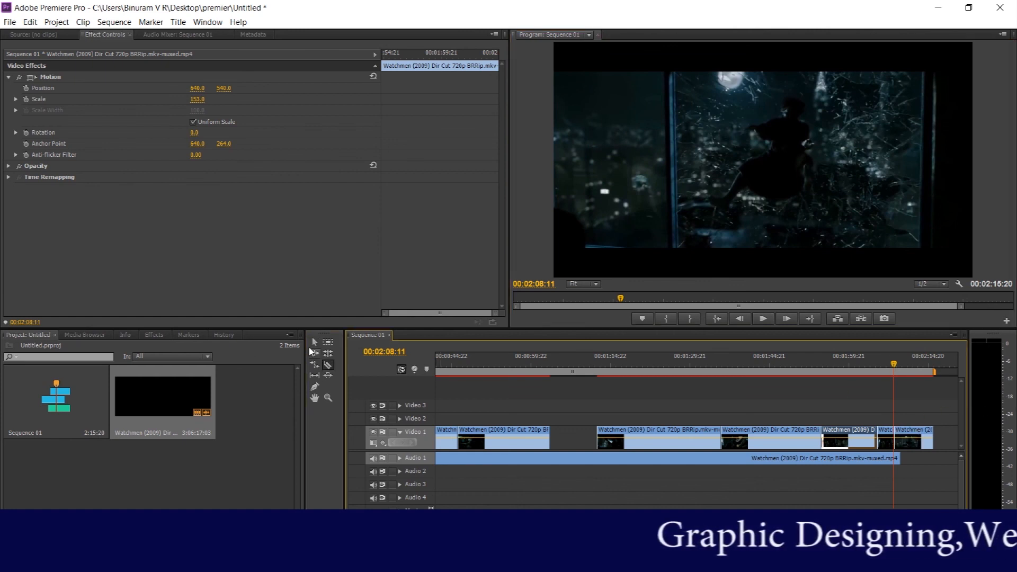
- Delete the copy's part before the 00:02:08:11 cut and move the remaining part against the original piece
{"action": "left_click", "coordinate": [317, 342]}
{"action": "left_click", "coordinate": [884, 432]}
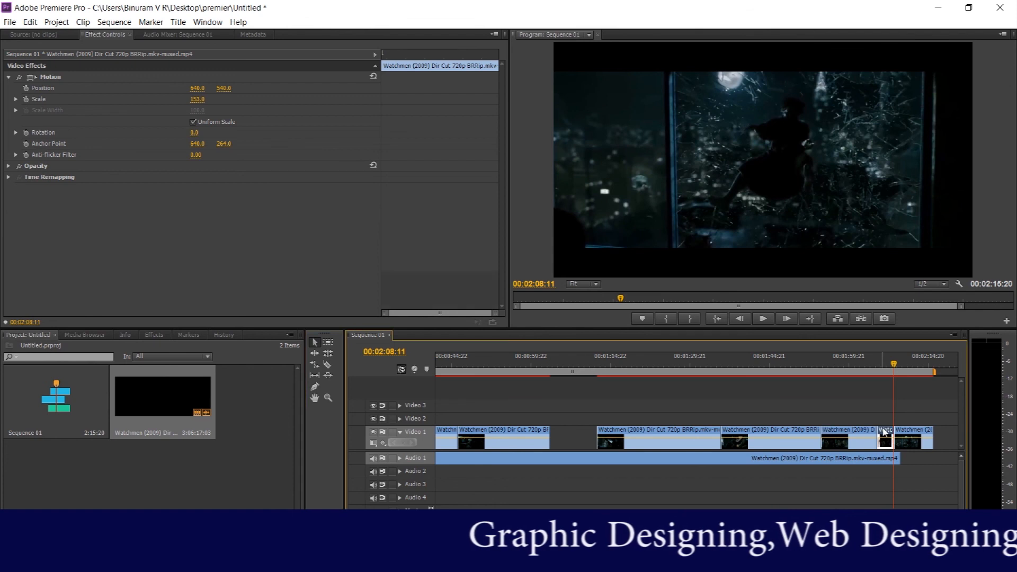
{"action": "key", "text": "Delete"}
{"action": "left_click_drag", "start_coordinate": [910, 434], "coordinate": [891, 438]}
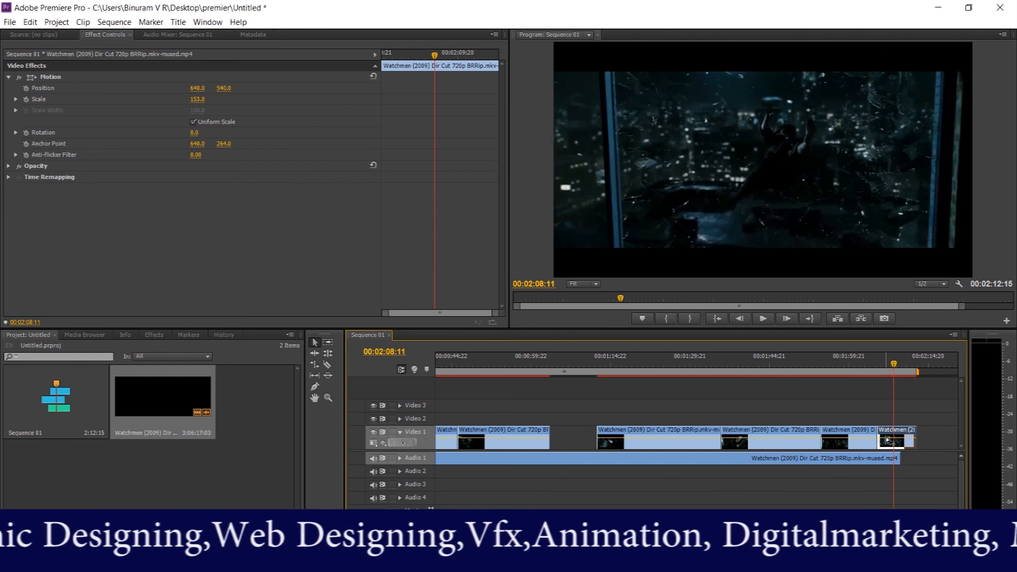
- Turn on Reverse Speed at 100% for the last Video 1 piece in its Speed/Duration settings
{"action": "right_click", "coordinate": [890, 438]}
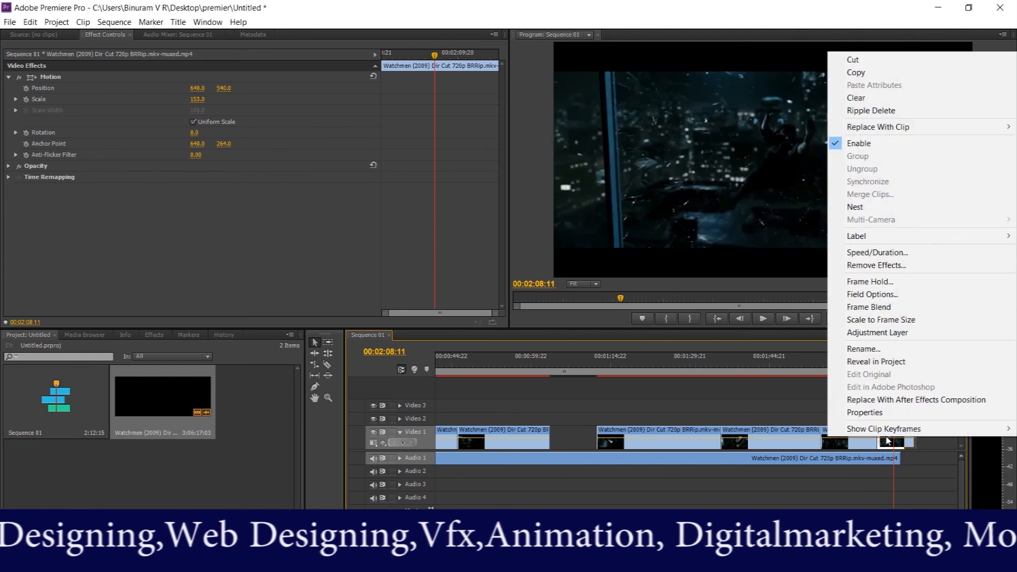
{"action": "left_click", "coordinate": [851, 253]}
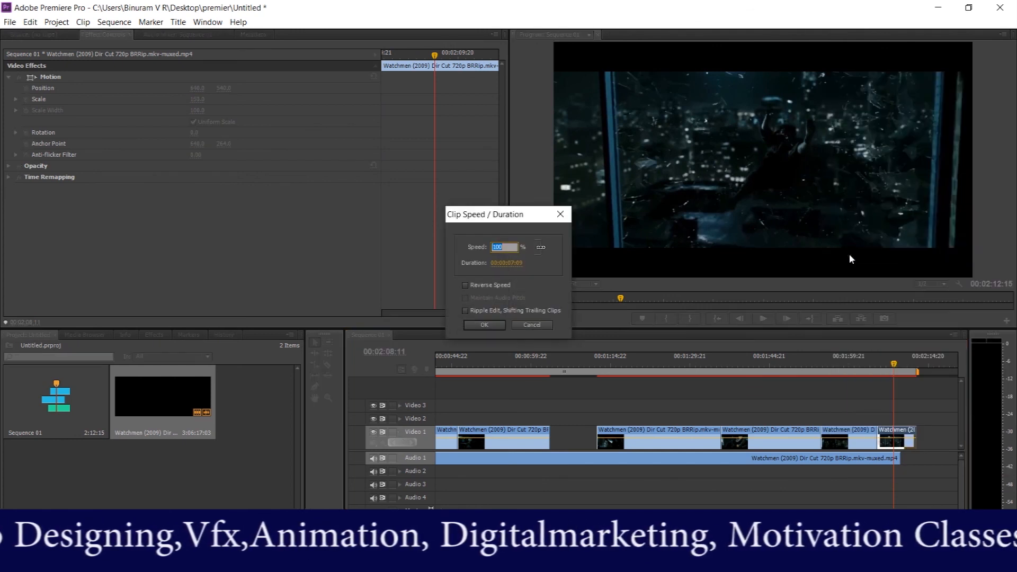
{"action": "left_click", "coordinate": [464, 286]}
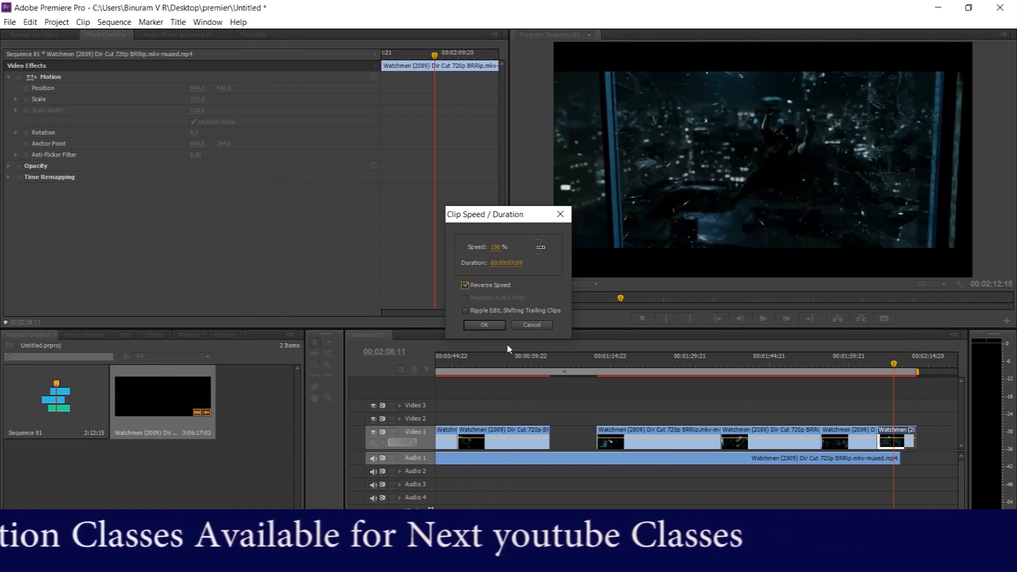
{"action": "left_click", "coordinate": [483, 325]}
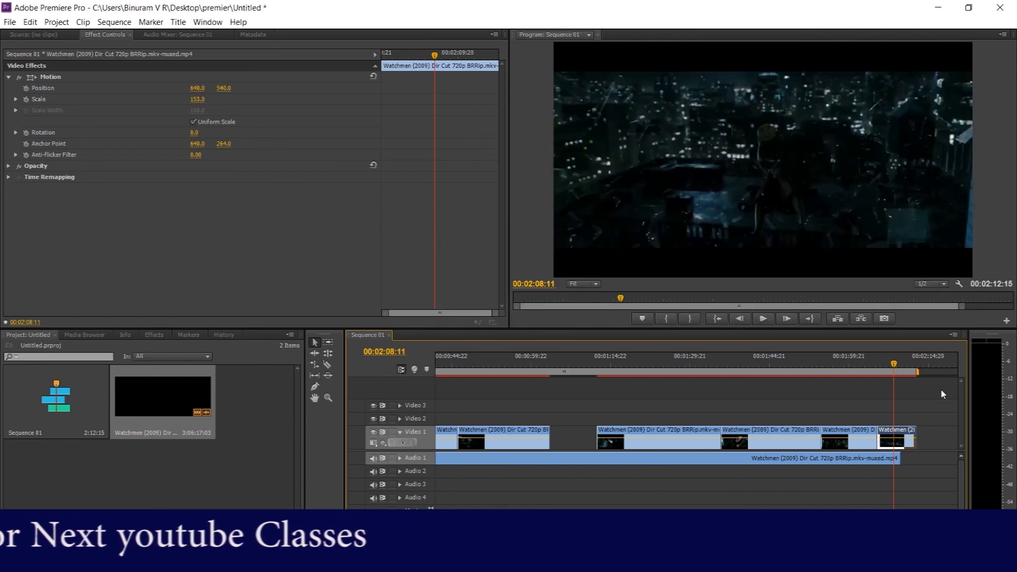
- Play the sequence from 00:02:03:02 into the reversed piece to check the rewind effect
{"action": "left_click_drag", "start_coordinate": [897, 371], "coordinate": [867, 371]}
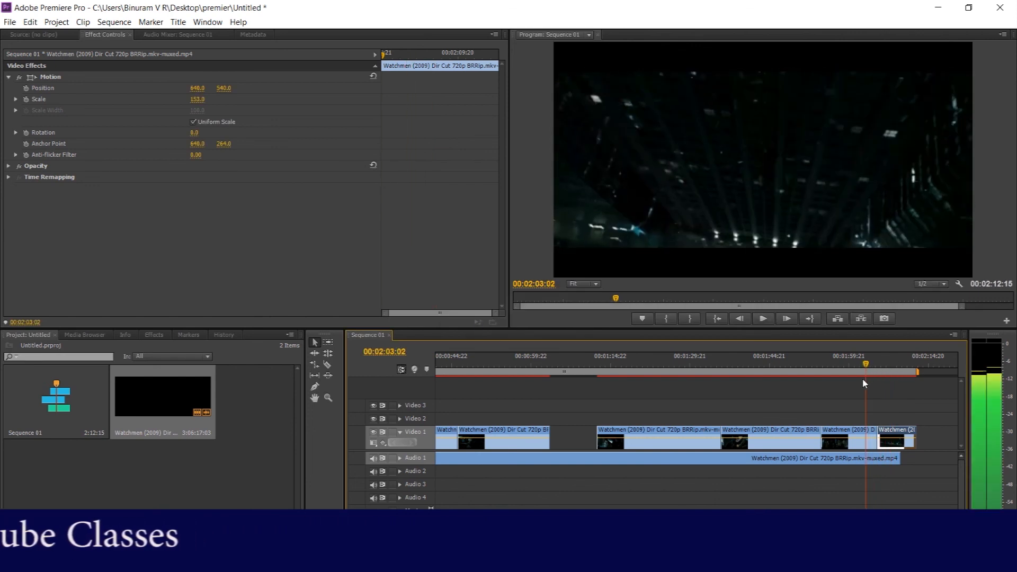
{"action": "left_click", "coordinate": [764, 319]}
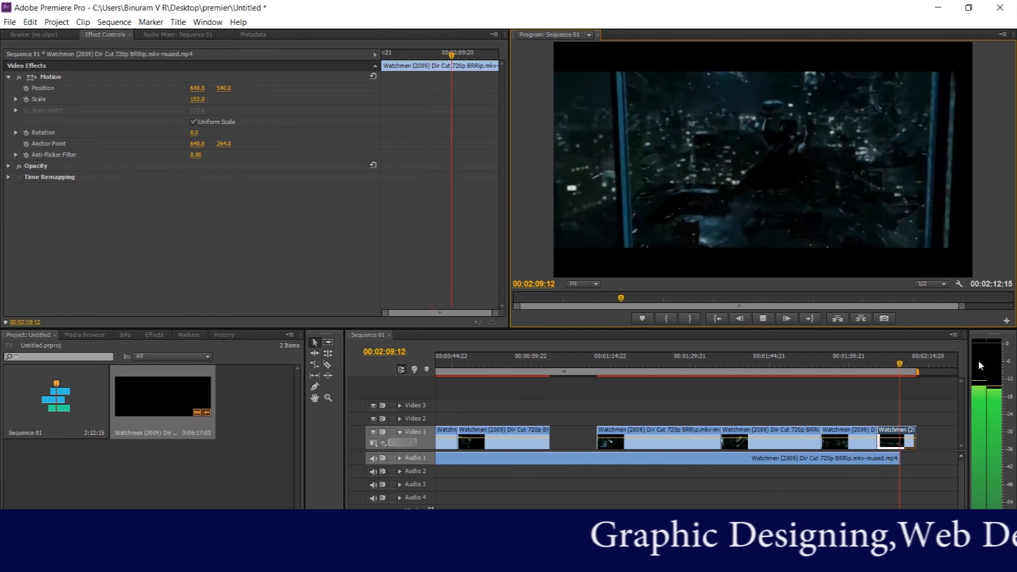
{"action": "left_click", "coordinate": [763, 318]}
- Extend the Audio 1 clip to the end of the reversed video piece and play that part again
{"action": "left_click_drag", "start_coordinate": [898, 462], "coordinate": [921, 450]}
{"action": "left_click_drag", "start_coordinate": [910, 369], "coordinate": [870, 369]}
{"action": "left_click", "coordinate": [763, 318]}
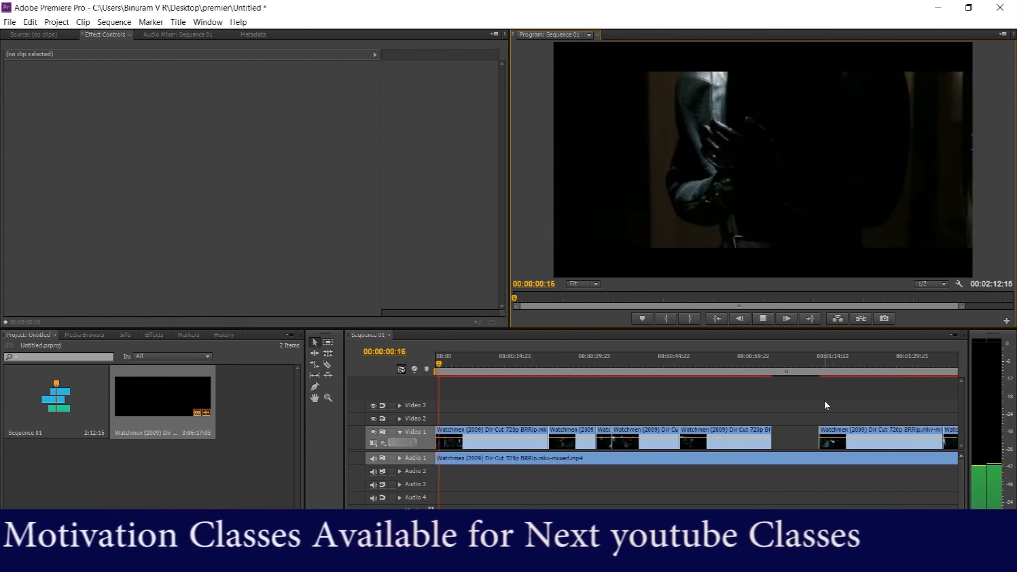
- Review the whole timeline and play its final section through the reversed piece up to 00:02:12:01
{"action": "left_click_drag", "start_coordinate": [452, 364], "coordinate": [799, 392]}
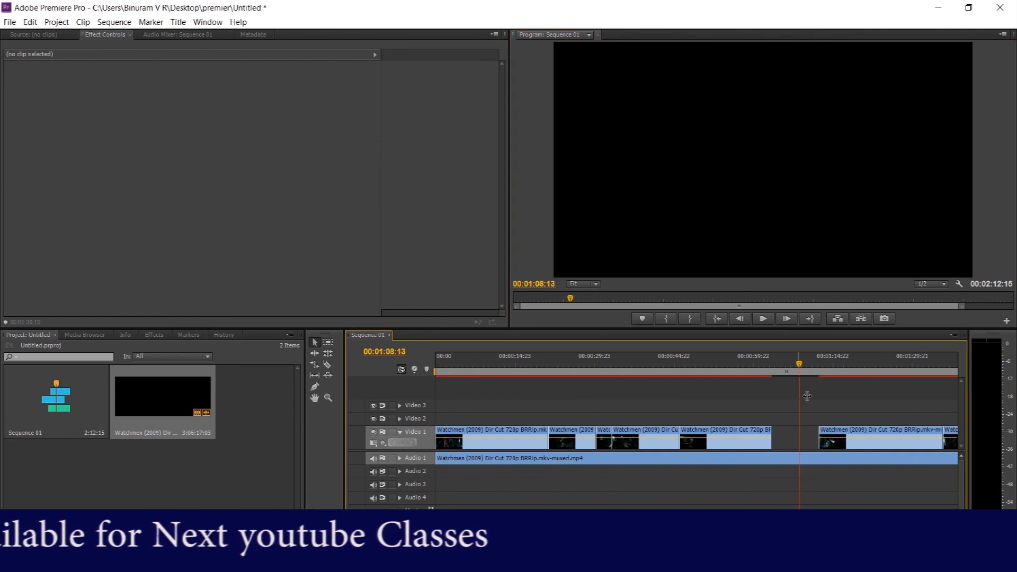
{"action": "key", "text": "minus"}
{"action": "key", "text": "minus"}
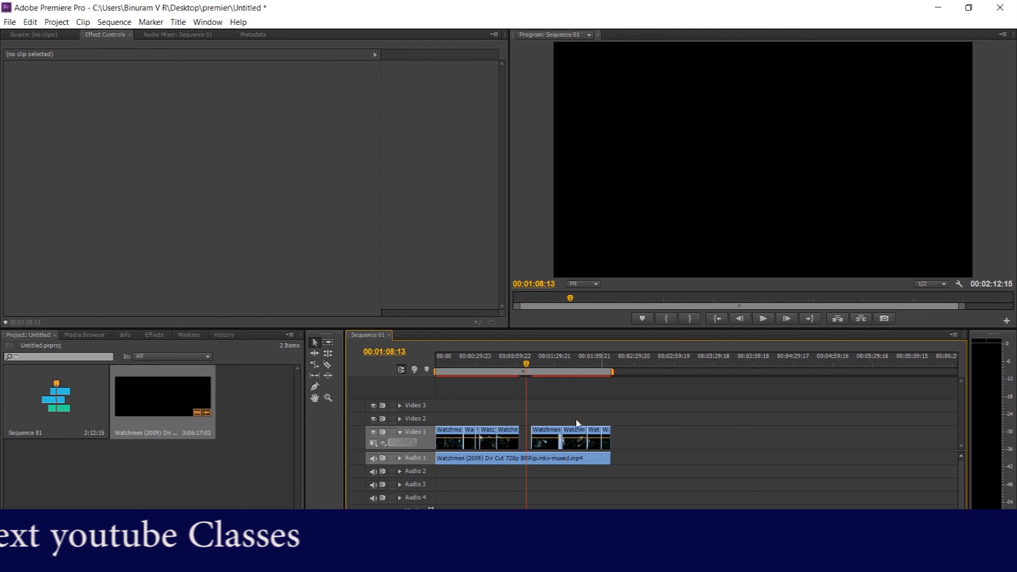
{"action": "left_click_drag", "start_coordinate": [532, 364], "coordinate": [593, 374]}
{"action": "left_click", "coordinate": [763, 319]}
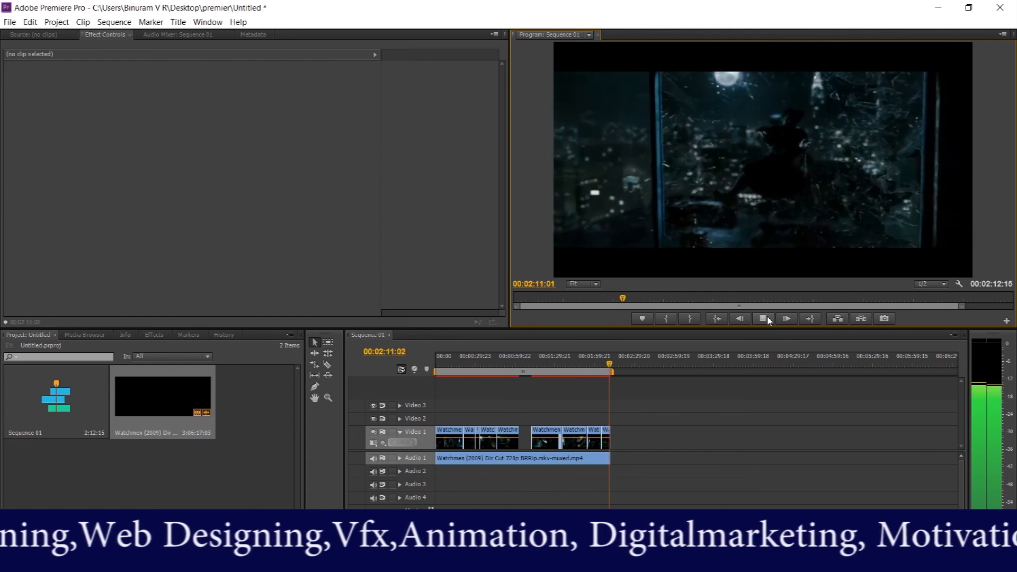
{"action": "left_click", "coordinate": [763, 319]}
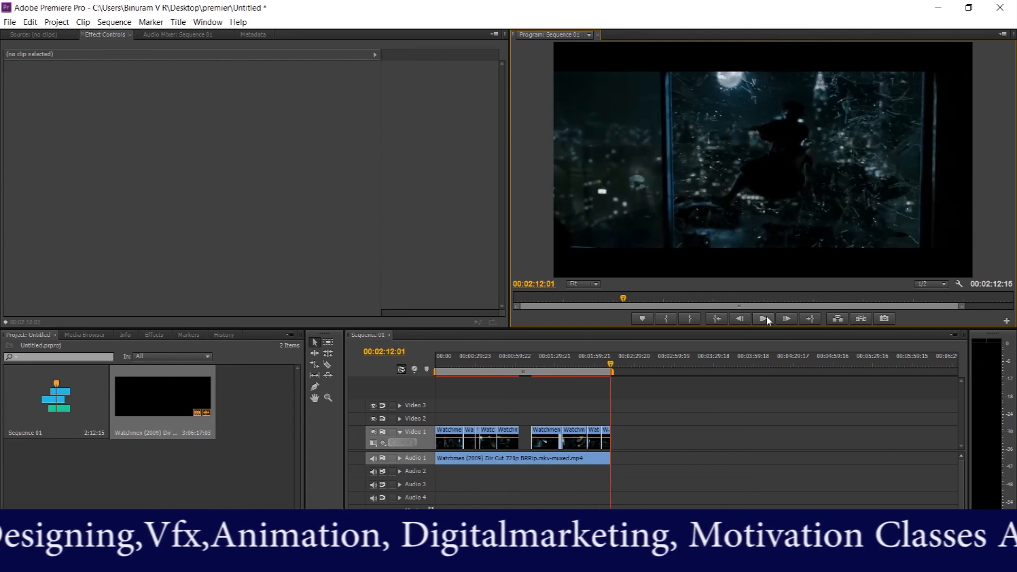